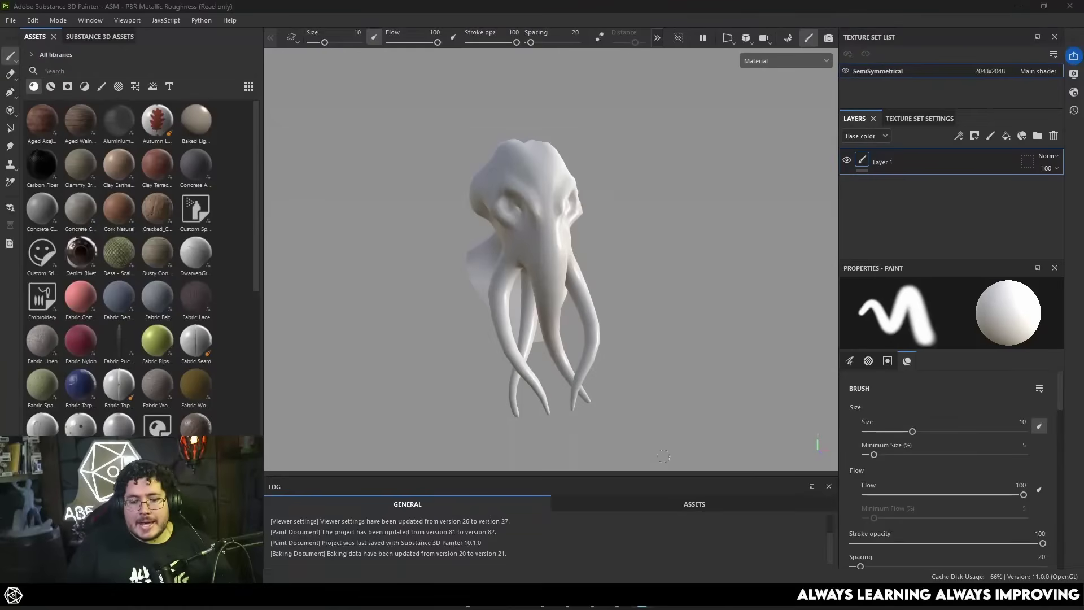
Switch to the browser and look through the Google image results for Arcane cinematography as style reference
alt+drag(534, 338, 607, 251)
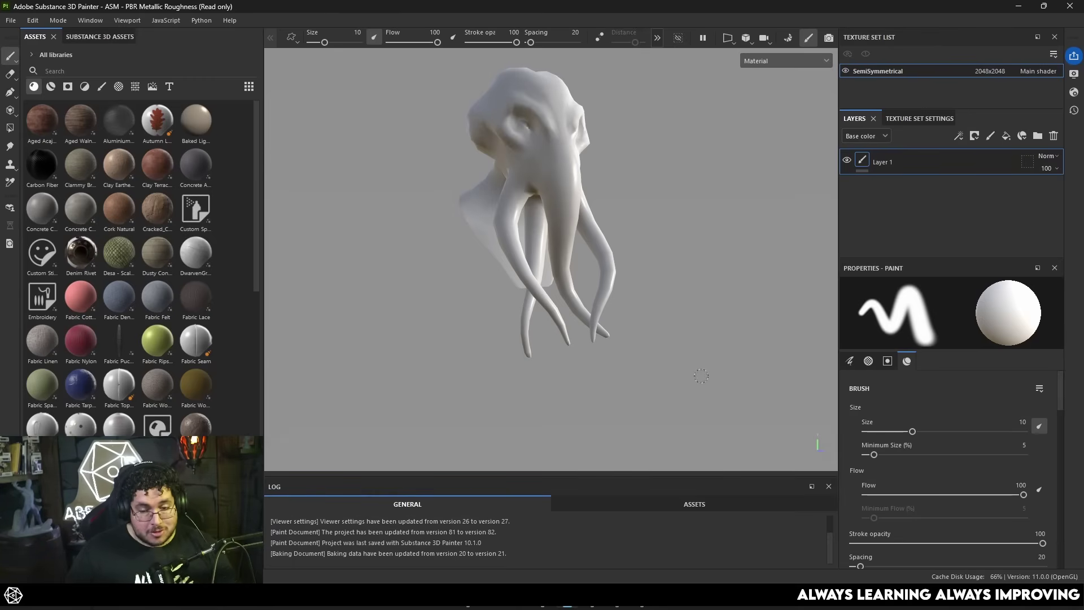
key(alt+Tab)
scroll(367, 226, down, 2)
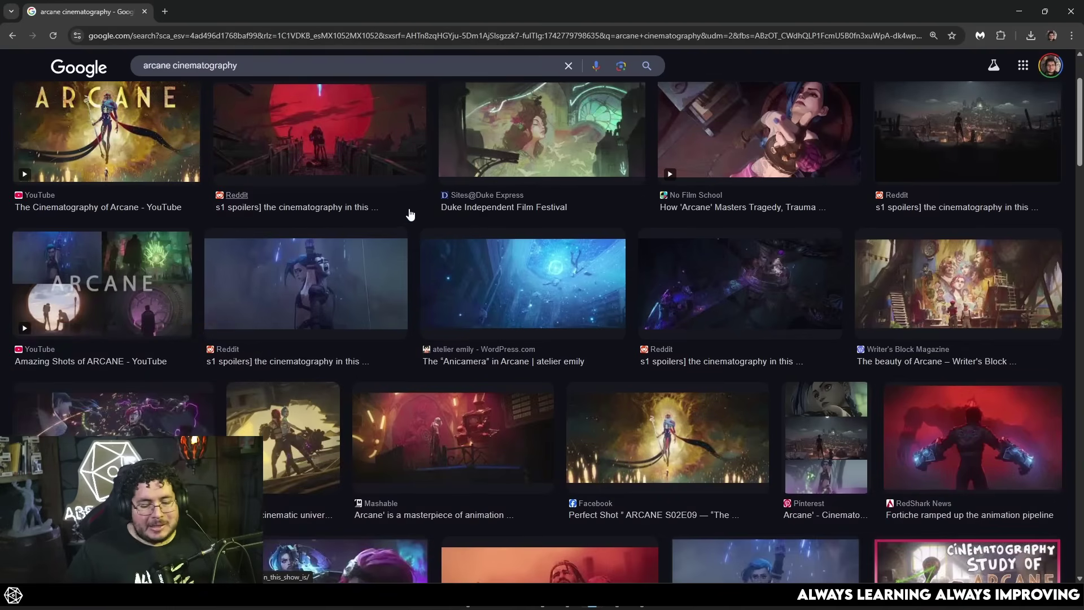
scroll(410, 214, down, 2)
scroll(409, 203, down, 2)
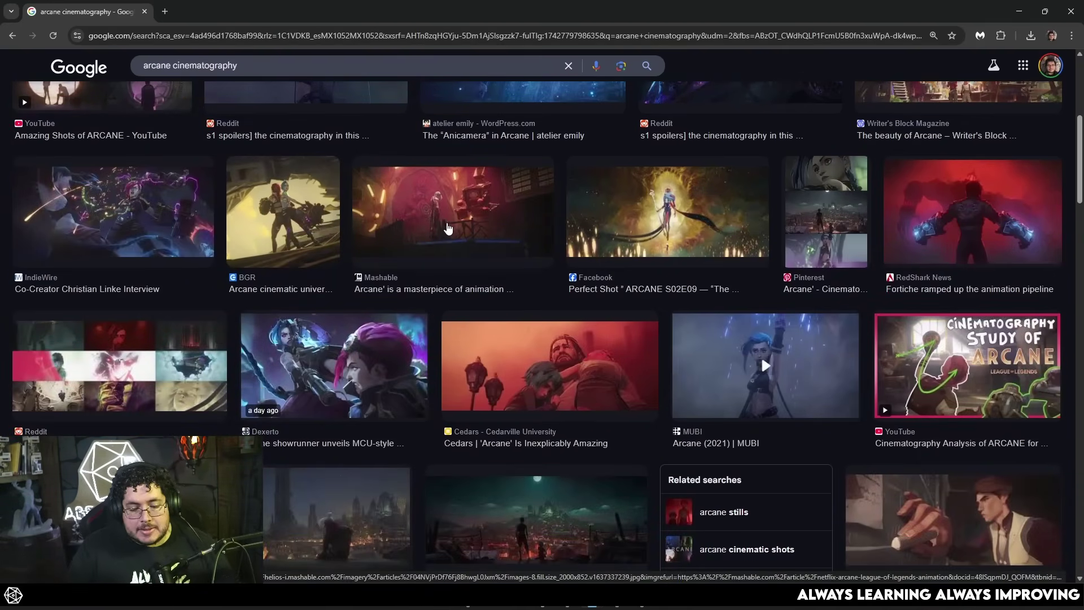
scroll(443, 229, down, 7)
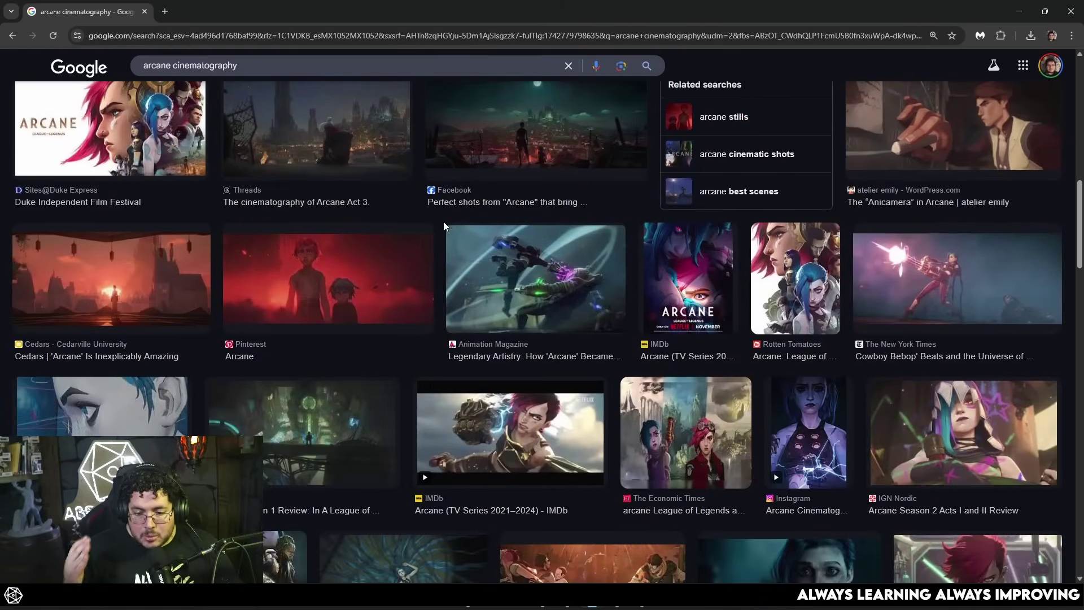
scroll(443, 221, down, 3)
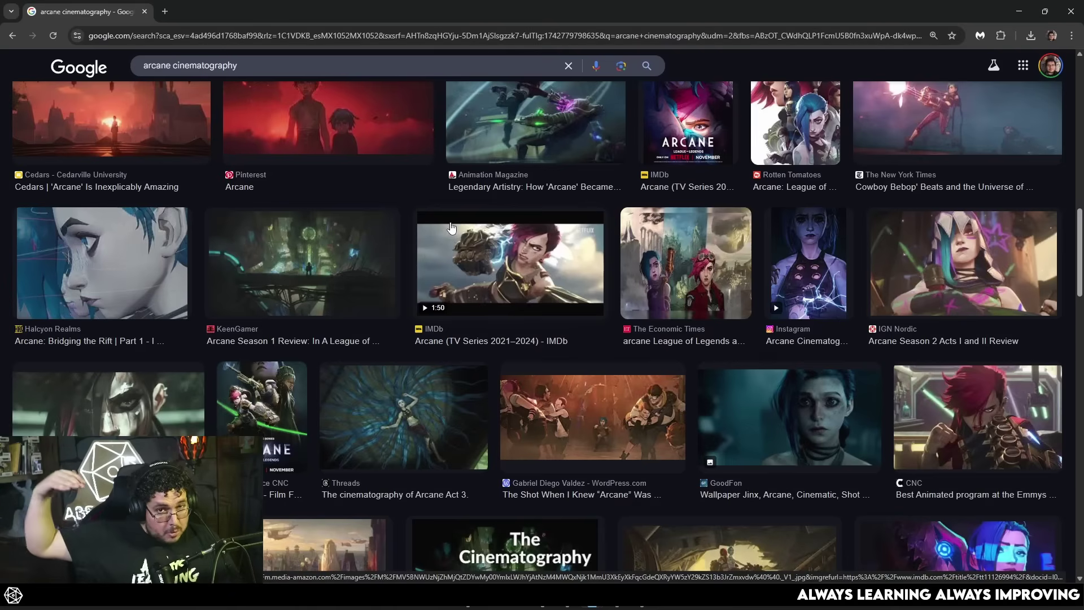
scroll(692, 228, down, 10)
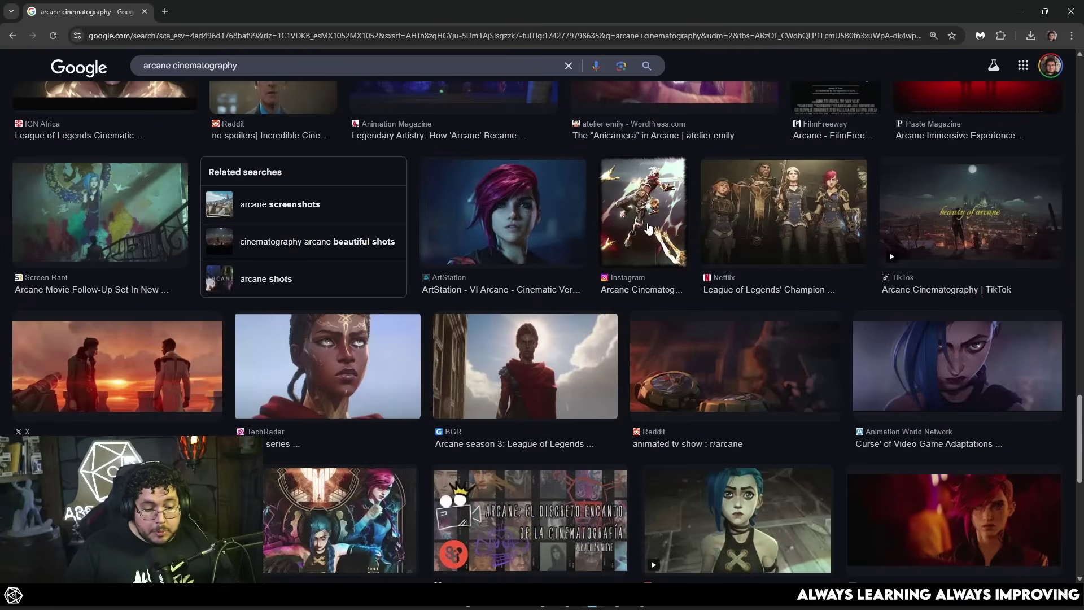
click(1019, 11)
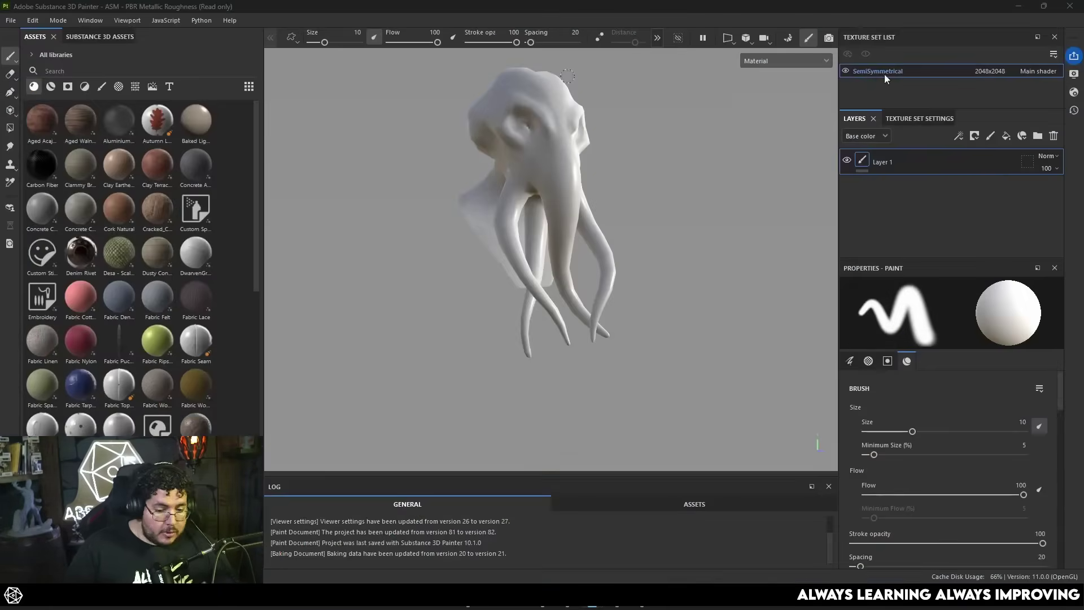
Add the MindFlayerBase texture to the layer stack as a base color fill and display only the base color channel
alt+drag(594, 173, 590, 216)
alt+right_drag(591, 216, 605, 192)
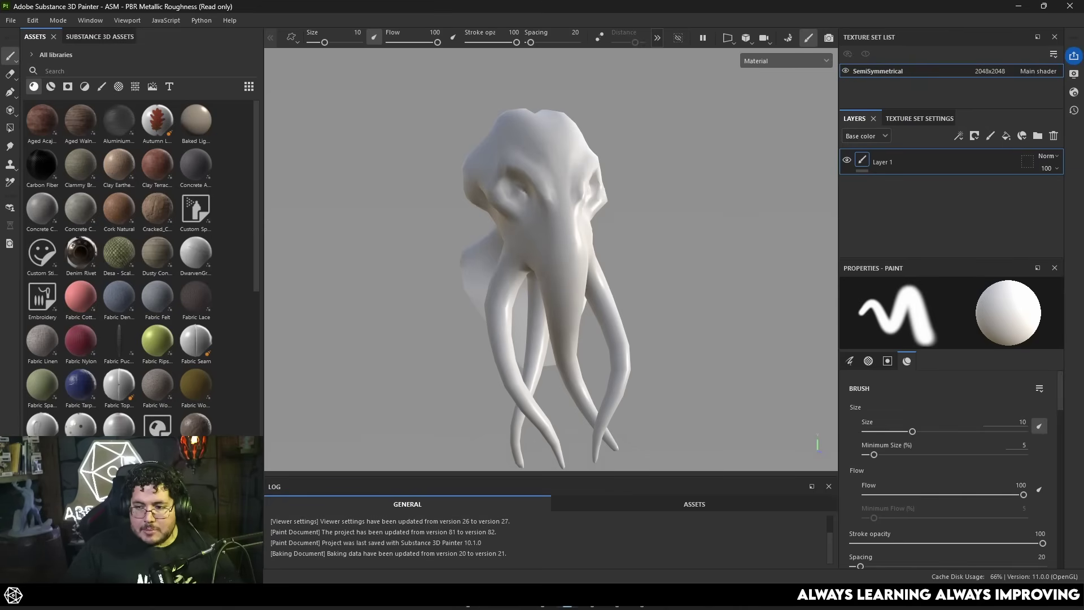
drag(1083, 503, 881, 245)
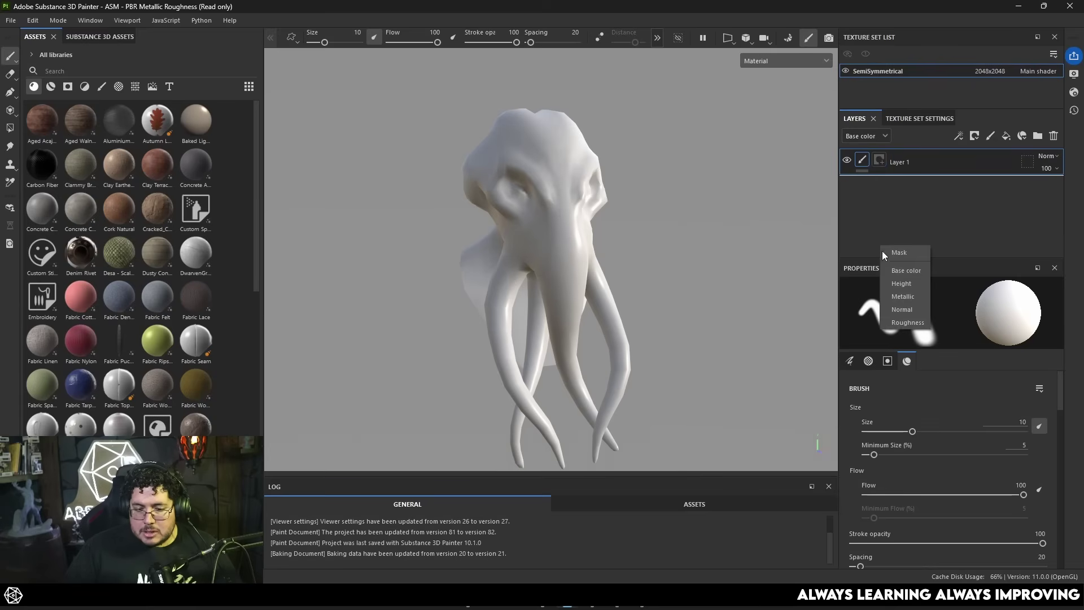
click(907, 273)
alt+drag(646, 233, 613, 244)
scroll(615, 246, up, 2)
key(c)
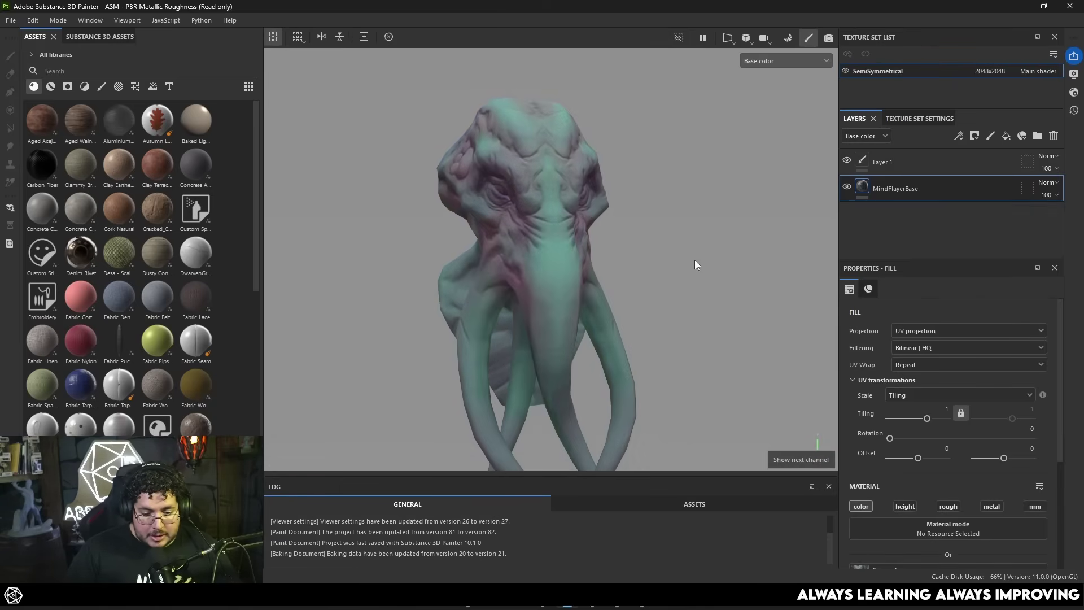
Add a Stylization filter to the MindFlayerBase fill layer
alt+drag(697, 258, 576, 237)
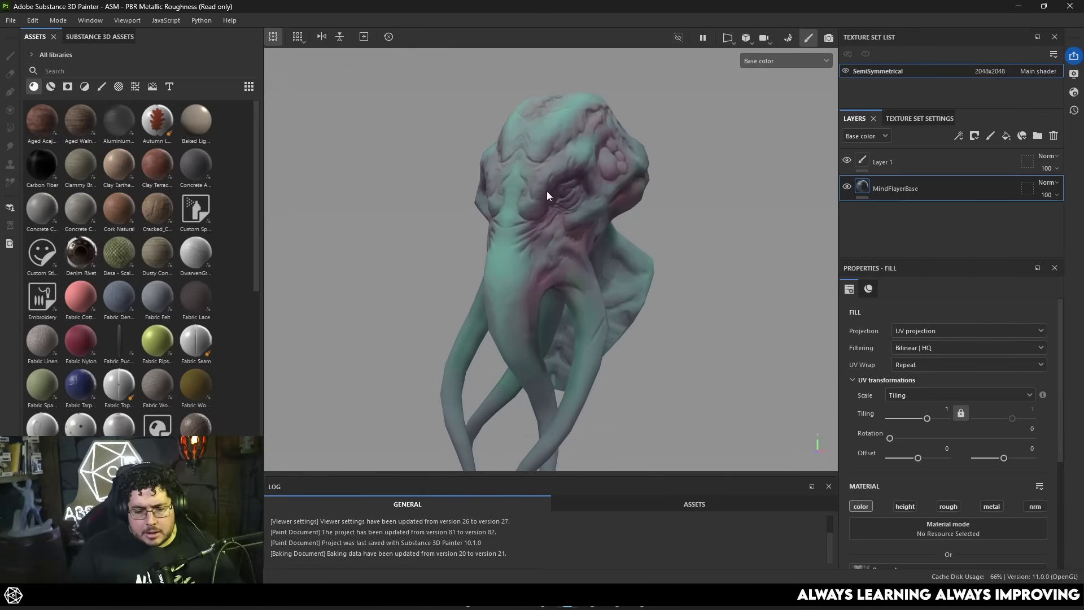
alt+drag(544, 191, 528, 232)
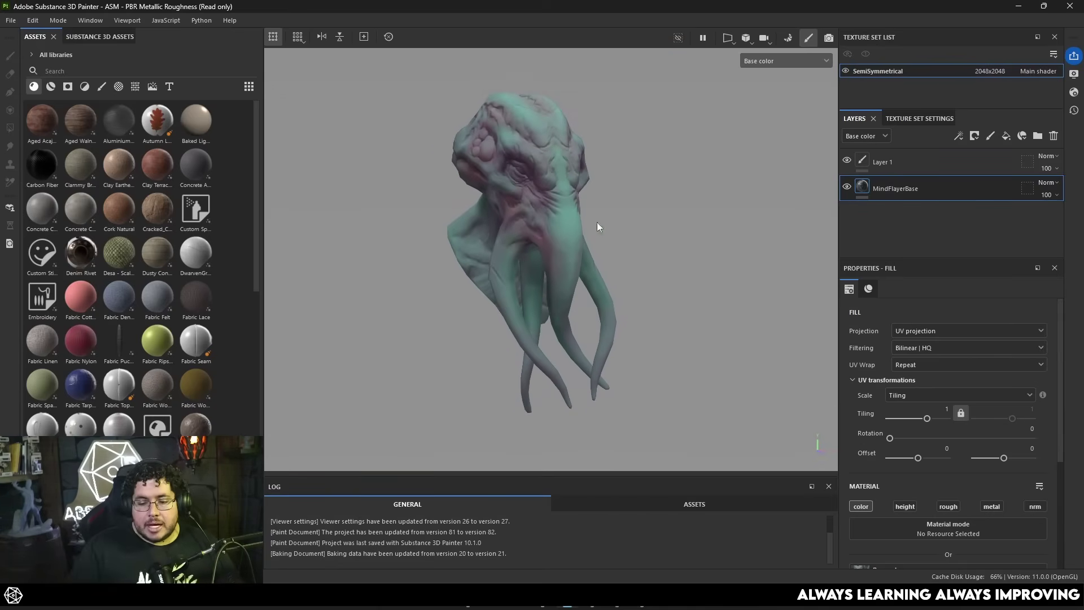
right_click(862, 189)
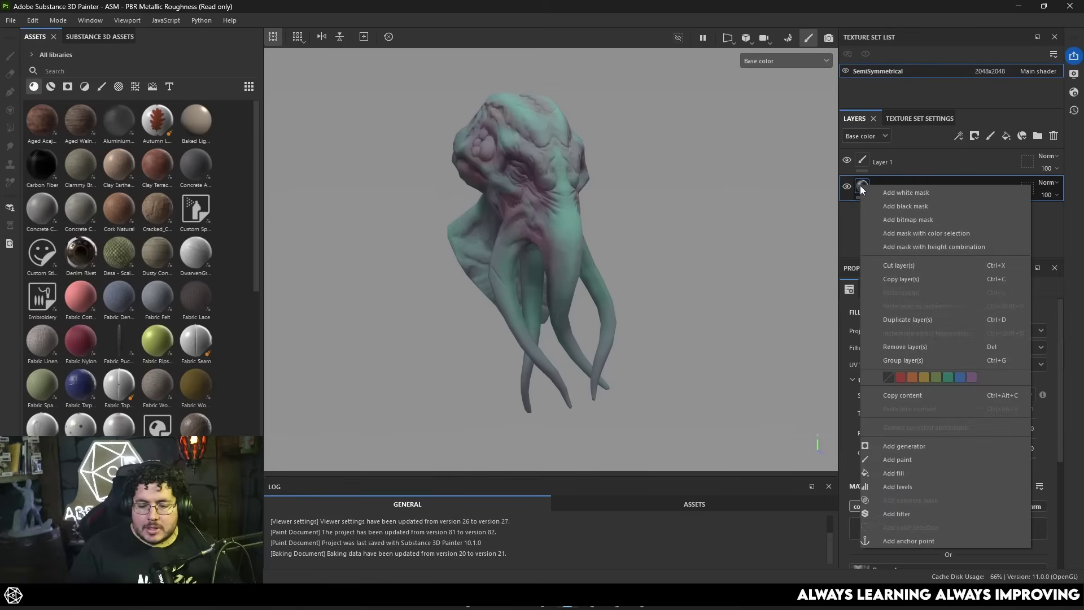
click(904, 515)
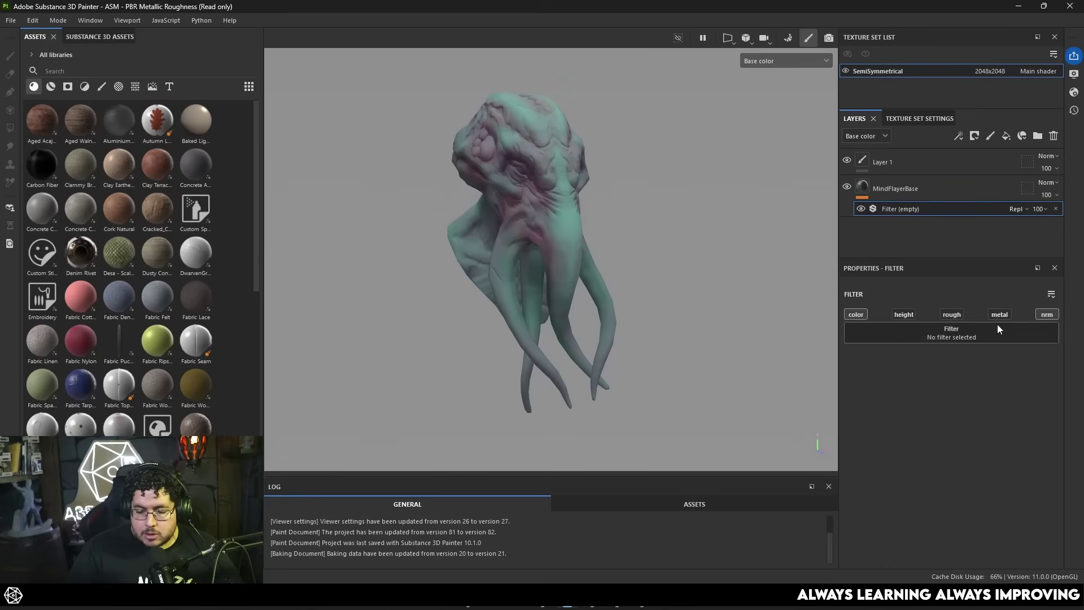
click(992, 339)
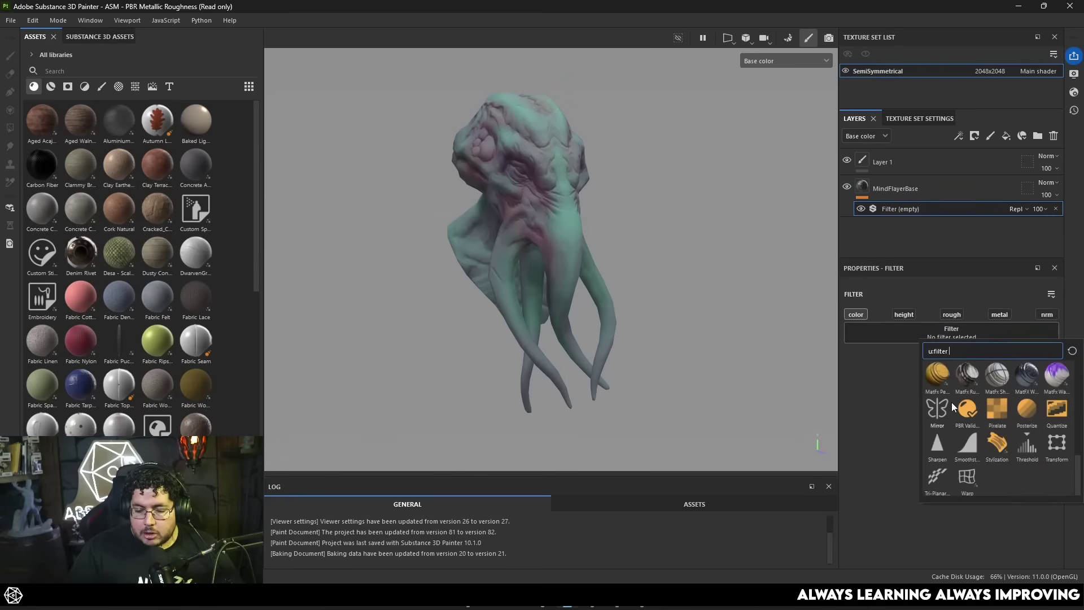
click(998, 449)
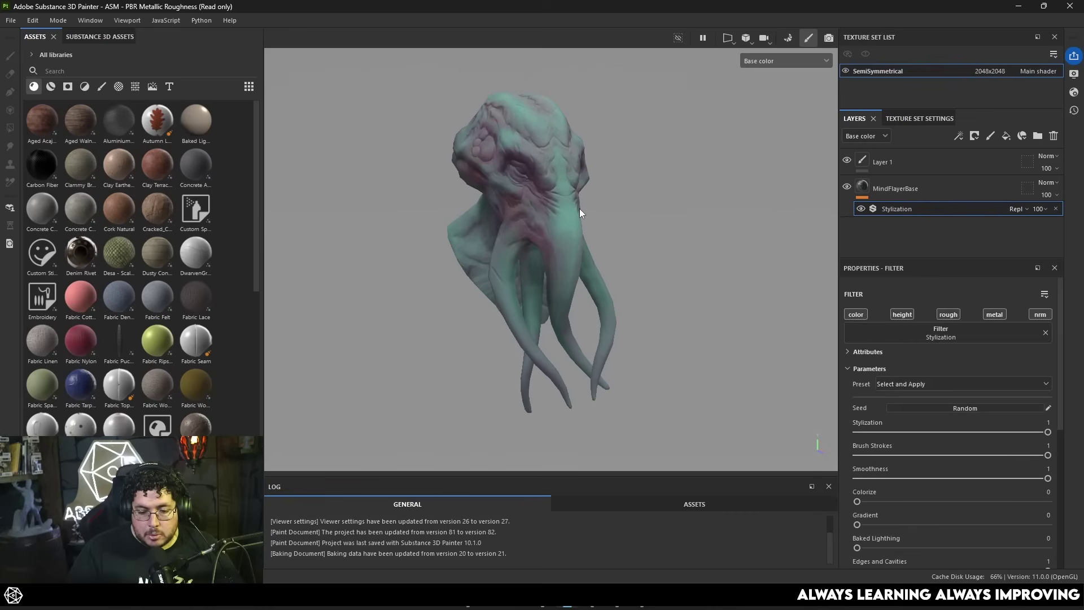
Examine the filter's default effect on the creature's head, eye folds and tentacles from several angles
scroll(584, 209, up, 5)
alt+drag(620, 209, 594, 197)
alt+middle_drag(594, 196, 737, 307)
alt+drag(737, 308, 680, 226)
alt+middle_drag(680, 227, 696, 290)
alt+drag(696, 294, 743, 286)
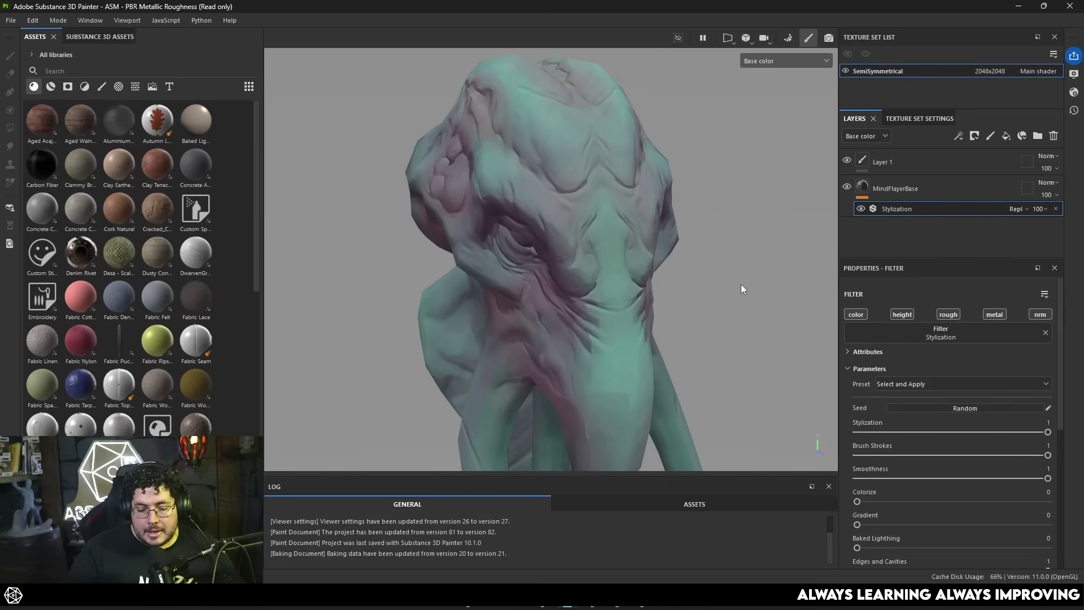
alt+drag(708, 318, 687, 300)
alt+drag(781, 292, 713, 263)
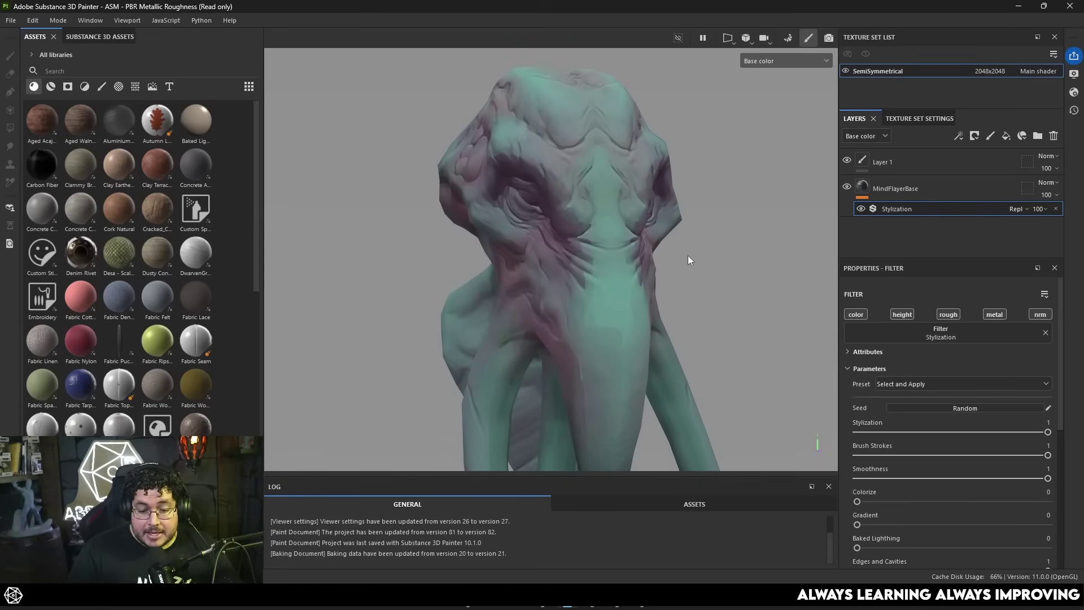
alt+drag(719, 333, 683, 258)
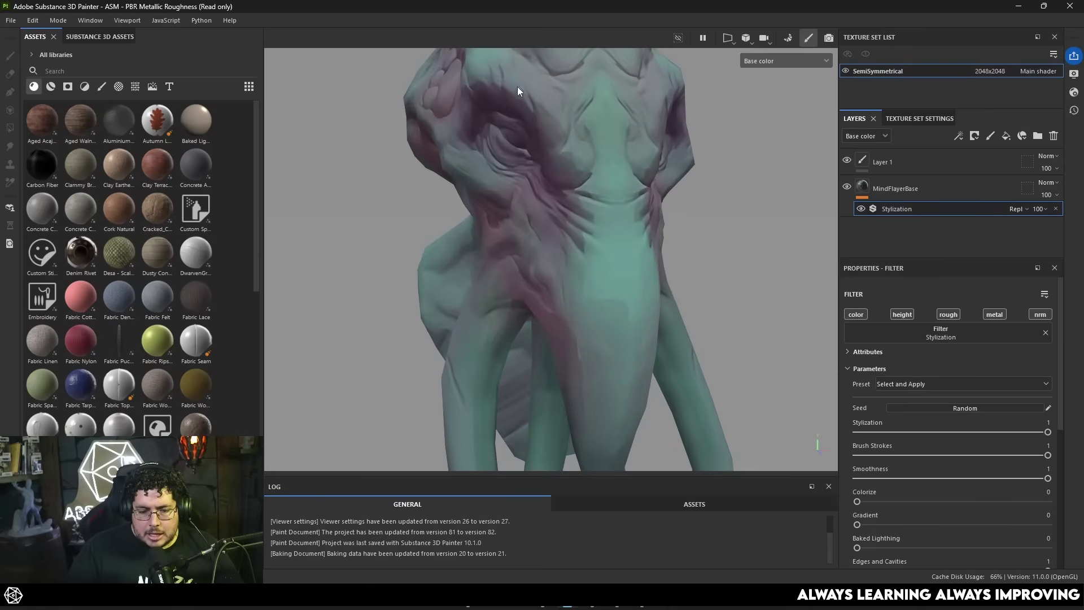
Try the Hand Painted preset on the Stylization filter and inspect the face up close
click(917, 383)
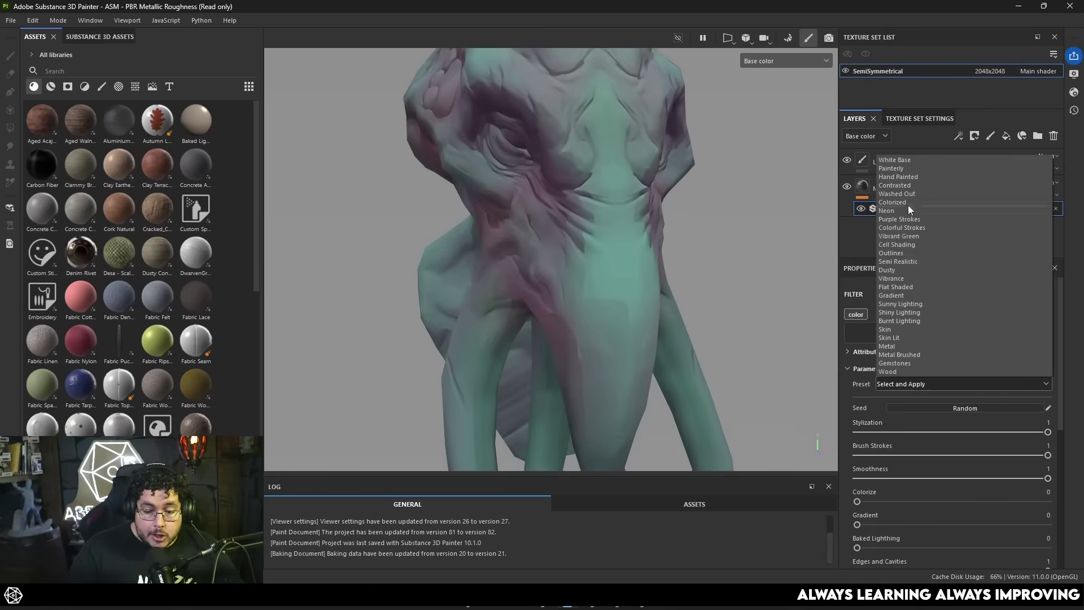
click(902, 178)
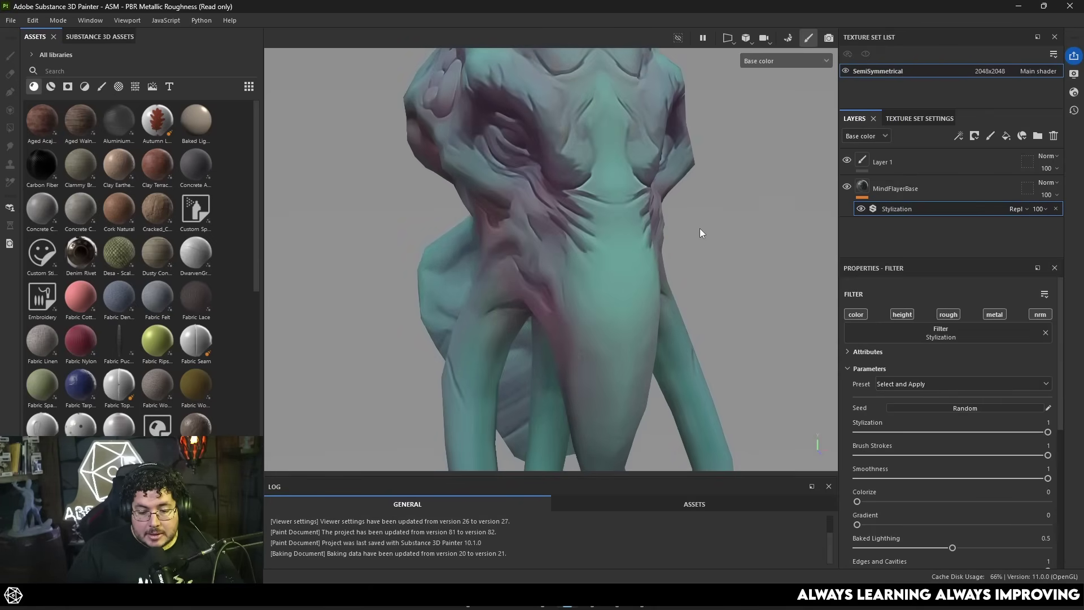
alt+right_drag(700, 228, 761, 228)
mouse_move(762, 228)
alt+mouse_down()
mouse_move(708, 299)
mouse_move(694, 242)
mouse_move(713, 265)
alt+mouse_up()
Try the Outlines preset on the Stylization filter and inspect the creature from the front
click(916, 384)
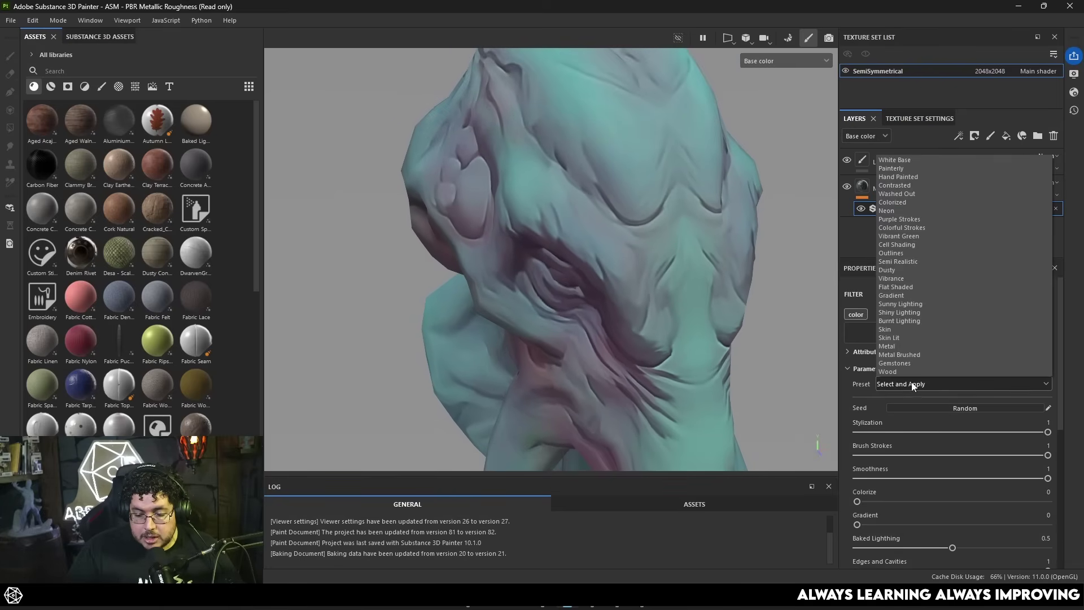
click(895, 253)
alt+right_drag(737, 355, 701, 339)
alt+drag(700, 339, 641, 238)
alt+right_drag(641, 238, 608, 194)
alt+middle_drag(642, 220, 678, 251)
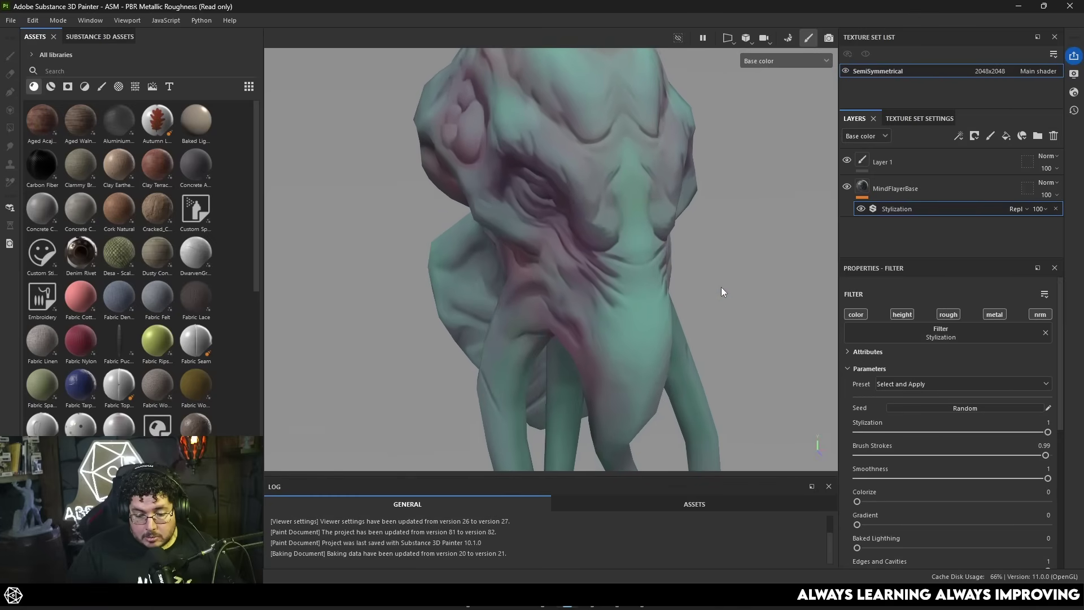
alt+drag(677, 250, 706, 257)
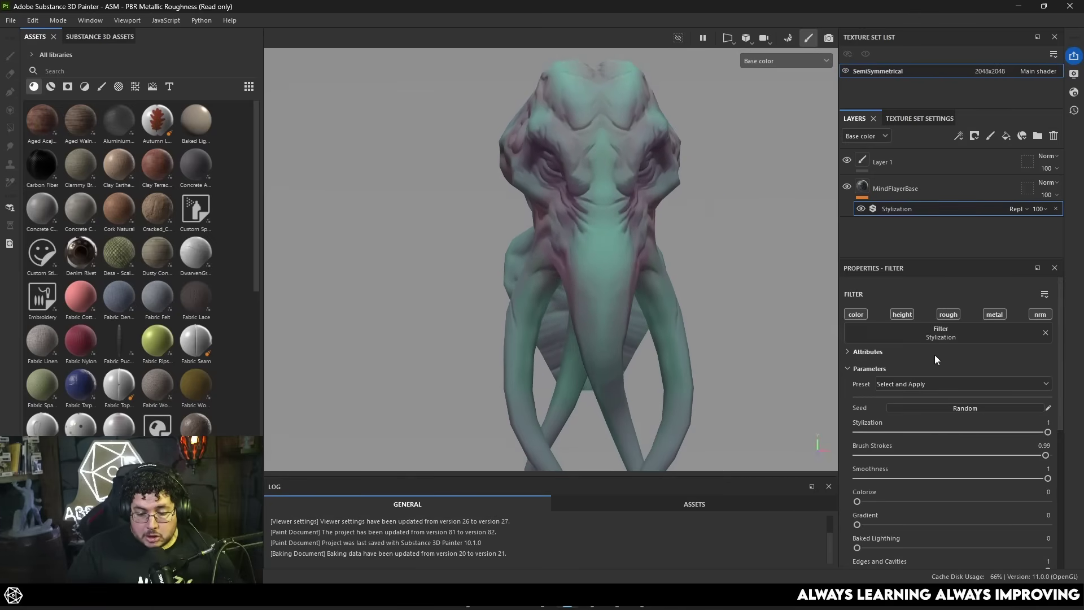
Try the Cell Shading preset on the Stylization filter
click(920, 384)
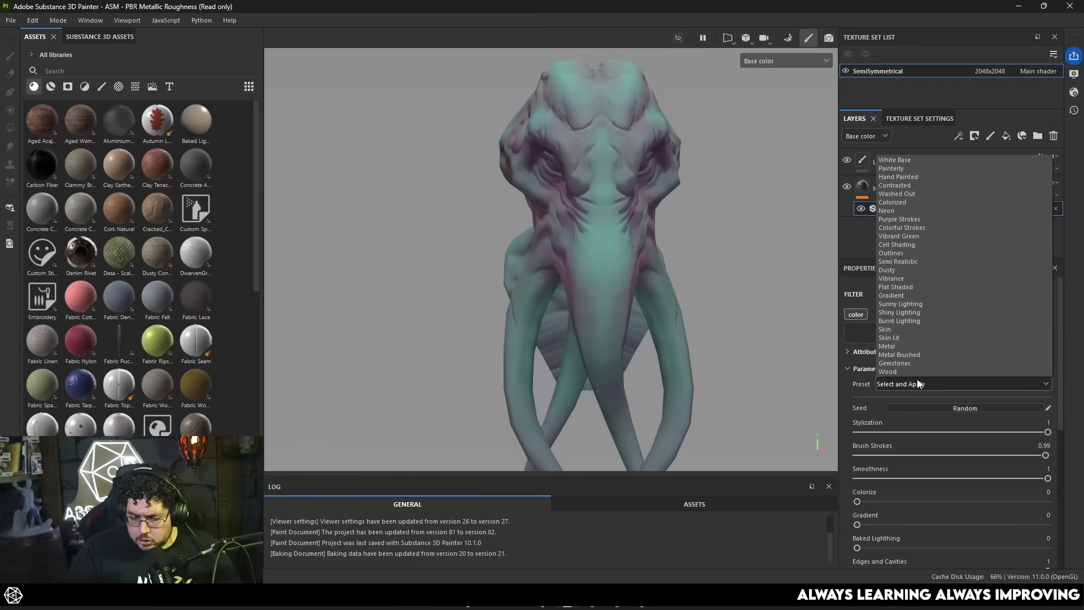
click(905, 245)
scroll(732, 267, up, 3)
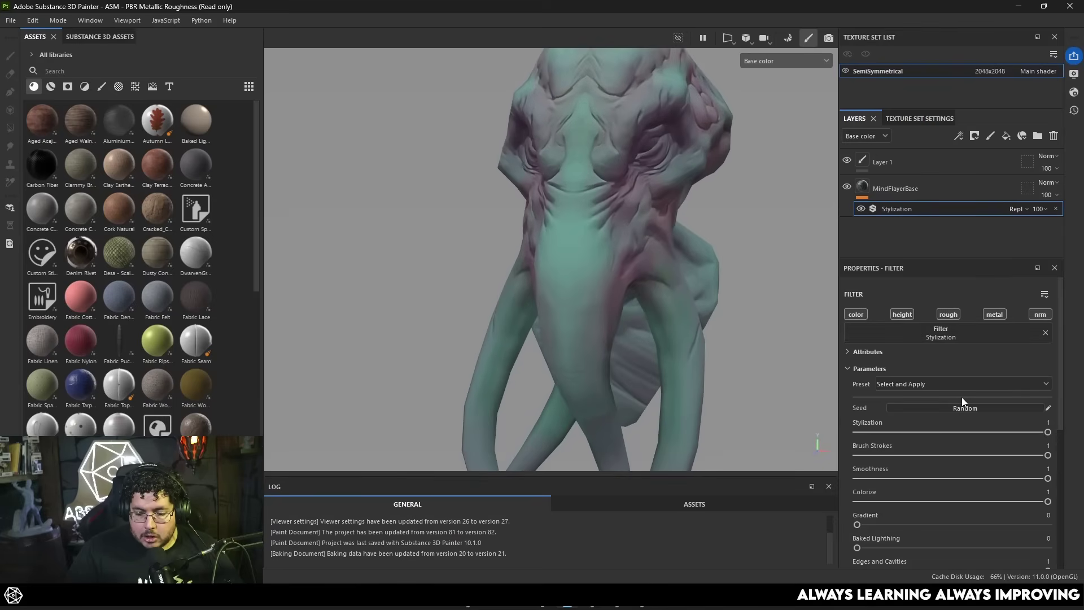
Apply the Neon preset to the Stylization filter and inspect the recolored creature
click(949, 390)
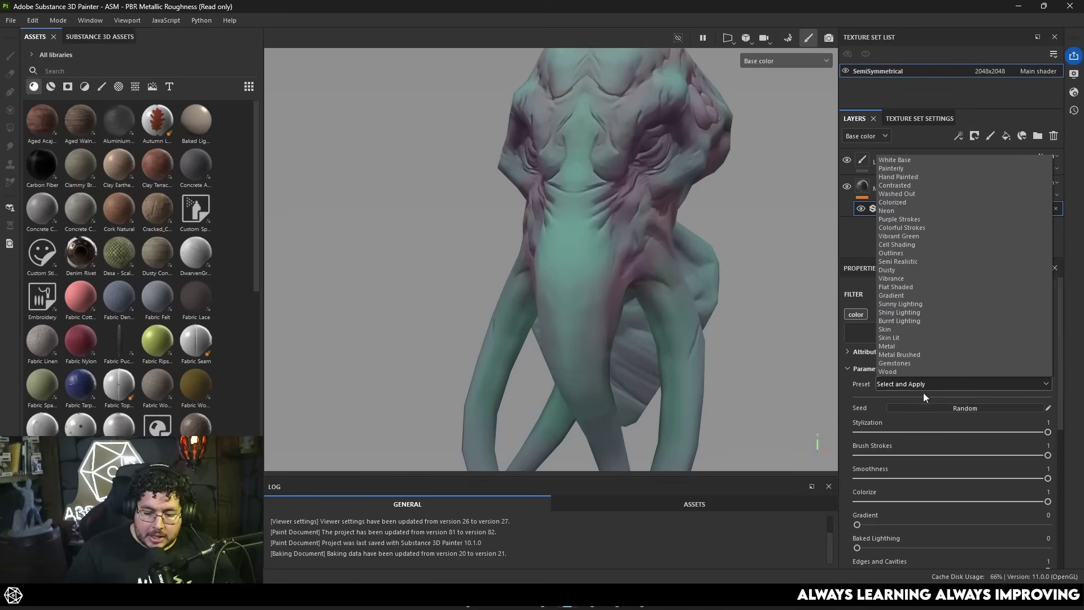
click(890, 212)
alt+drag(756, 247, 615, 196)
alt+drag(711, 297, 627, 254)
Reduce the filter's Stylization amount to 0.38, checking the effect on the head and tentacles
drag(1047, 432, 928, 433)
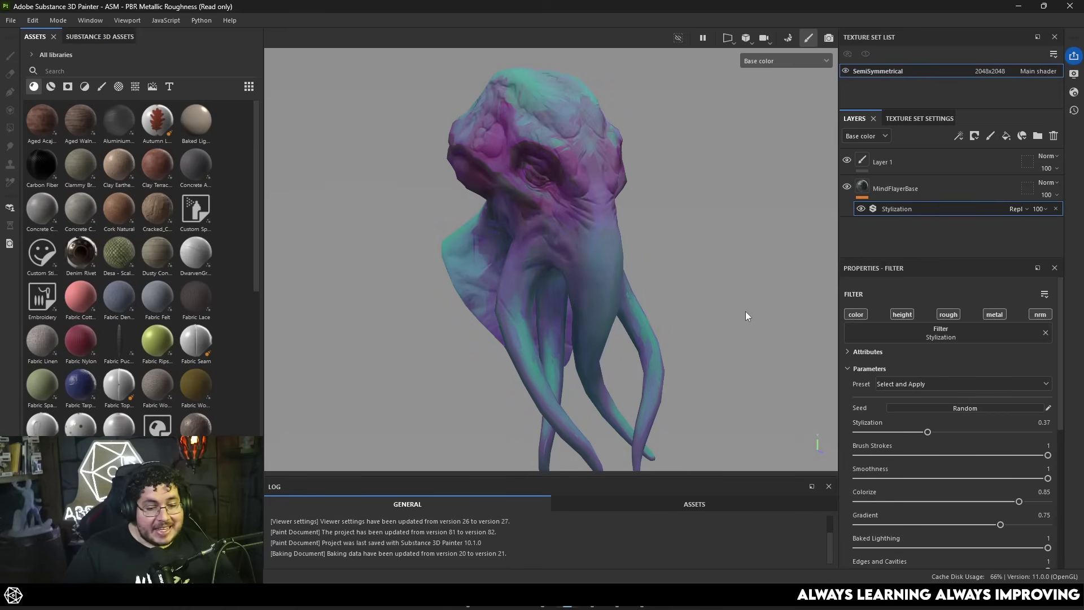
alt+drag(746, 316, 784, 324)
alt+middle_drag(784, 324, 797, 355)
scroll(678, 299, up, 3)
alt+middle_drag(737, 335, 740, 271)
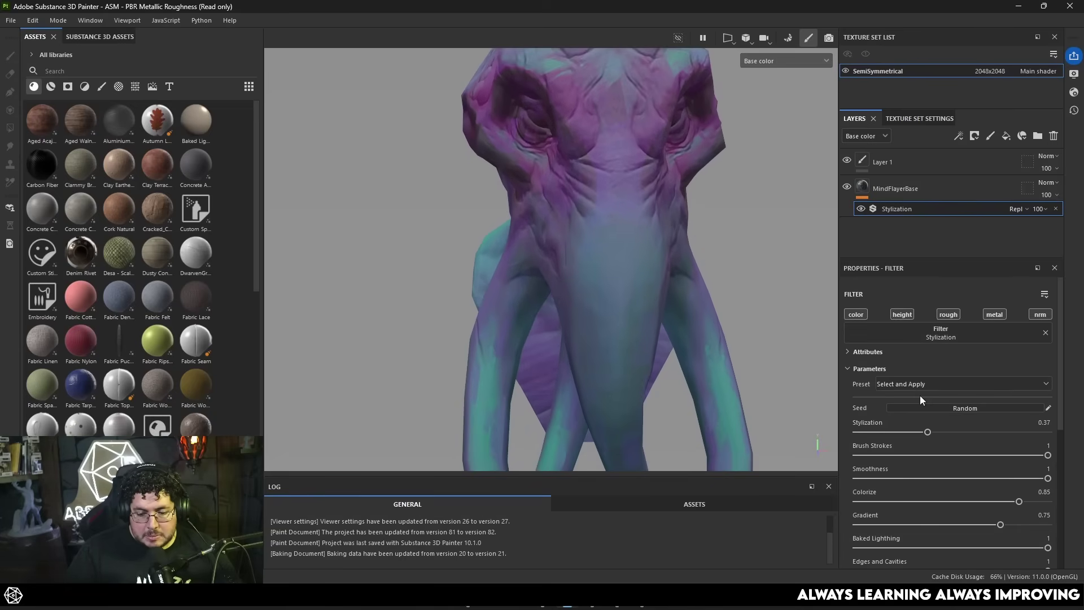
click(931, 432)
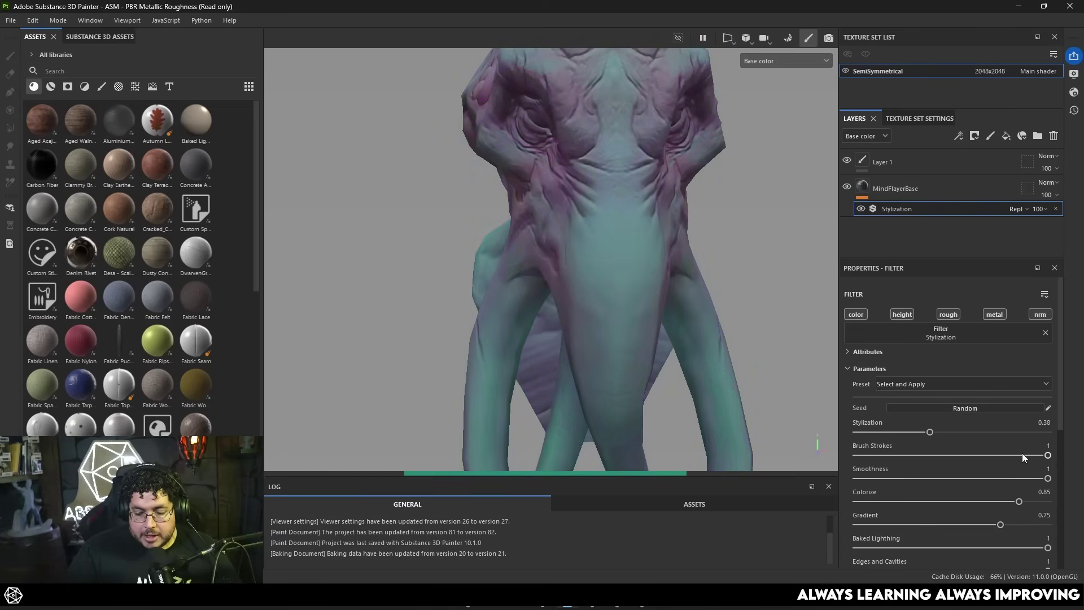
Try the filter's Brush Strokes amount at 0.47 and restore it to 1
click(1041, 455)
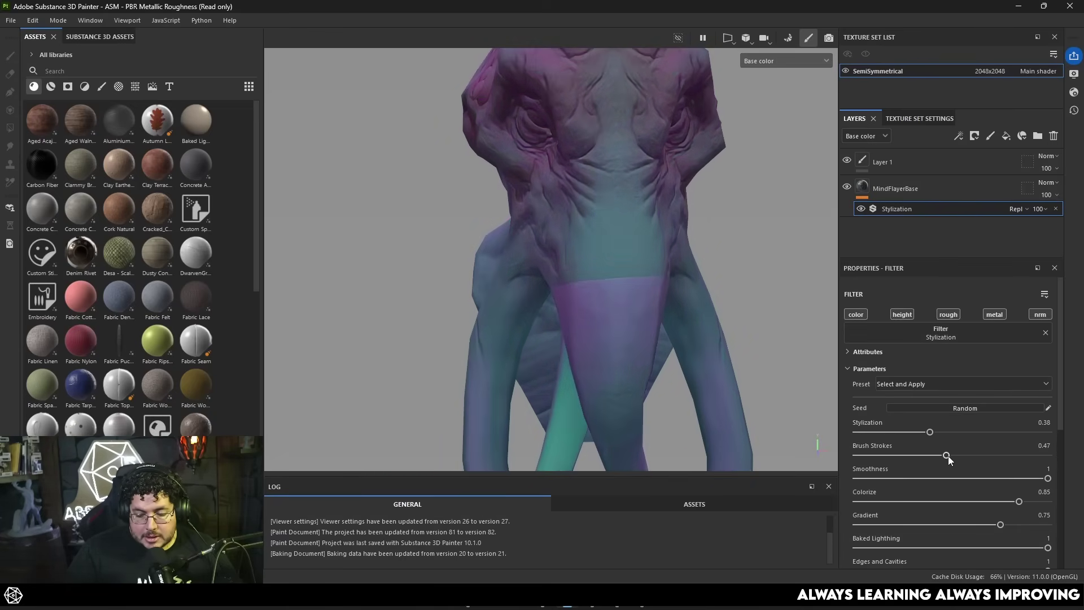
drag(946, 457, 1050, 453)
scroll(636, 271, down, 3)
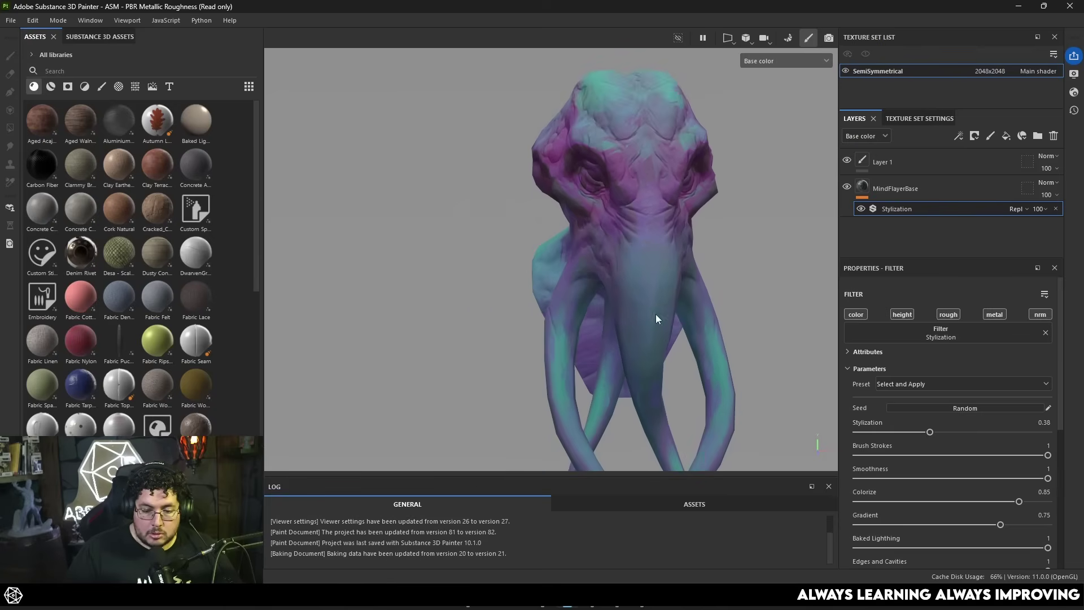
Set the filter's Smoothness to 0.47, Colorize to 0.68 and Gradient to 0.63
alt+middle_drag(668, 316, 633, 229)
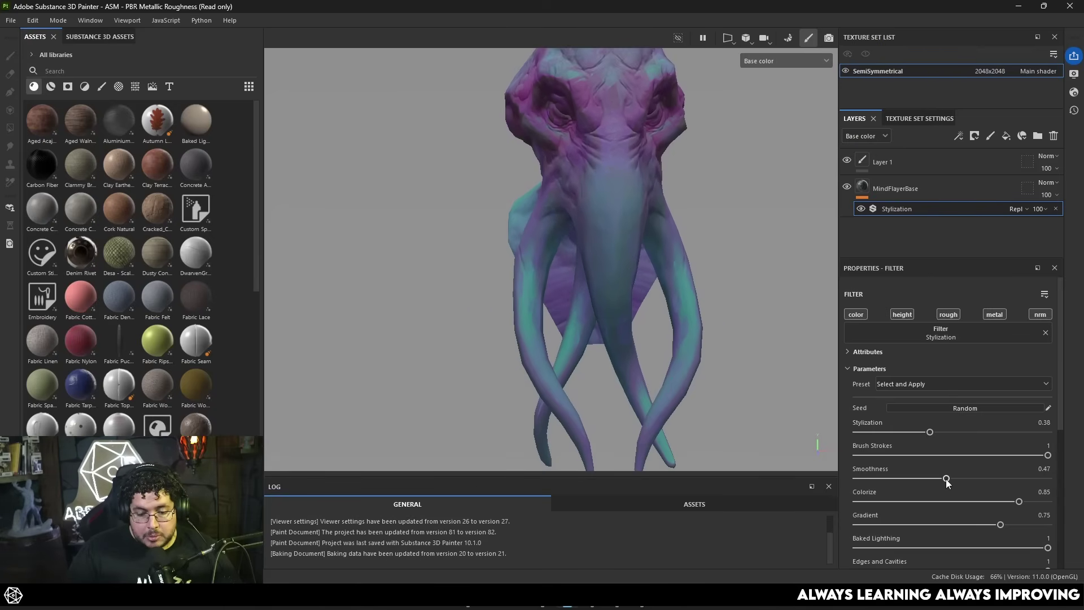
alt+drag(706, 318, 768, 368)
drag(1011, 502, 924, 506)
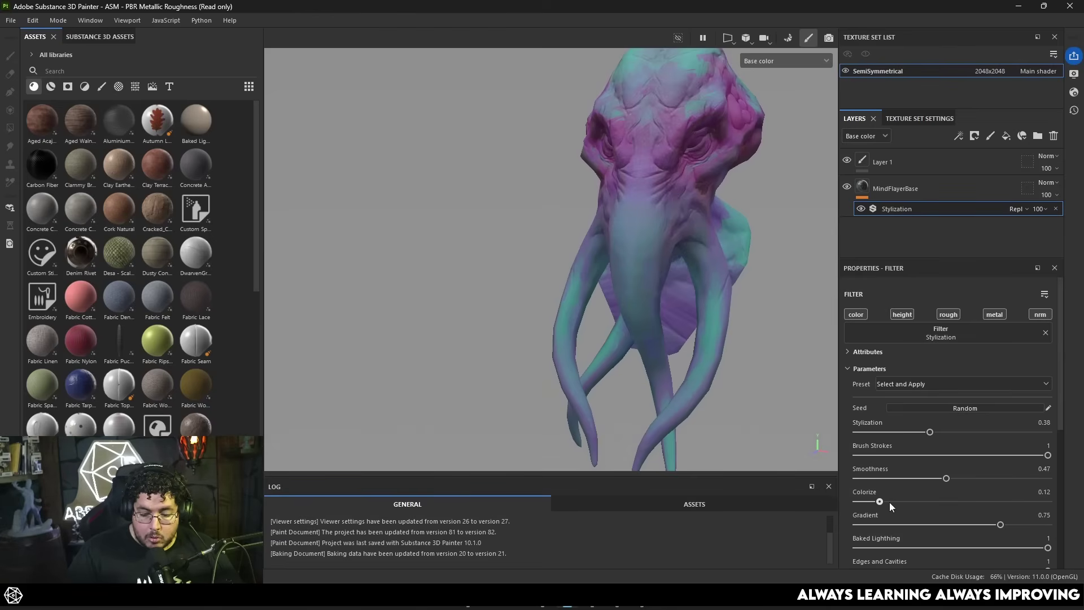
drag(997, 524, 989, 523)
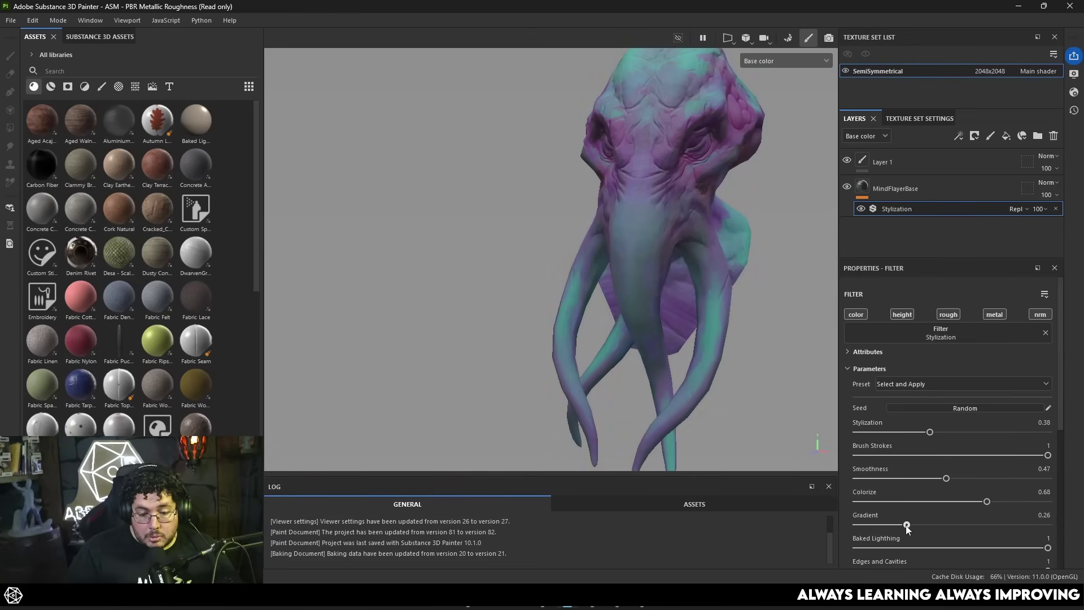
alt+drag(612, 270, 678, 307)
scroll(961, 504, down, 3)
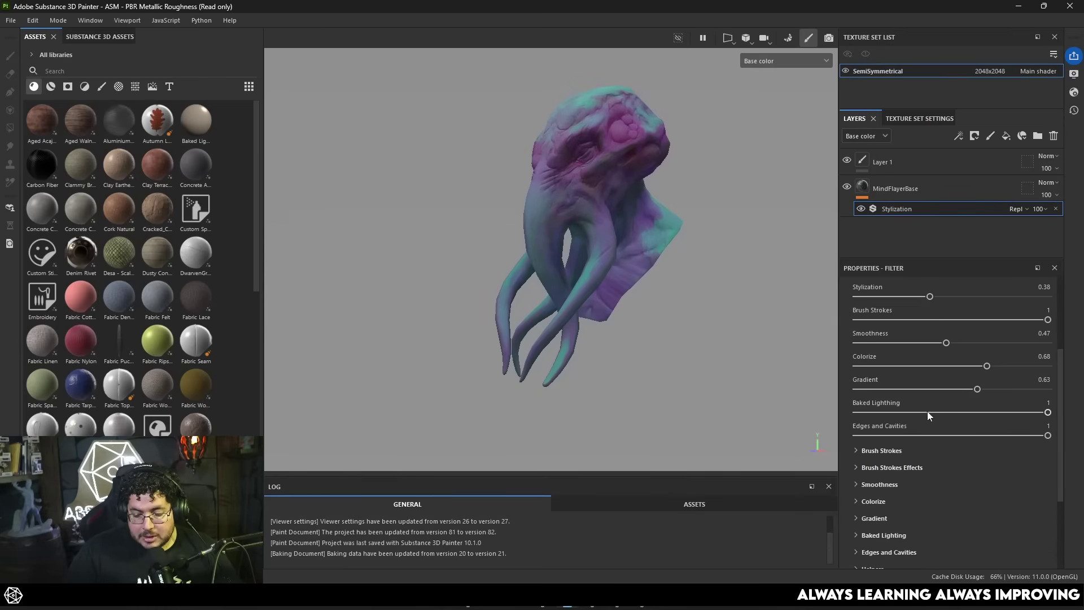
Raise the Strokes Amount to 2422 in the brush stroke settings of the MindFlayerBase Stylization filter
click(856, 383)
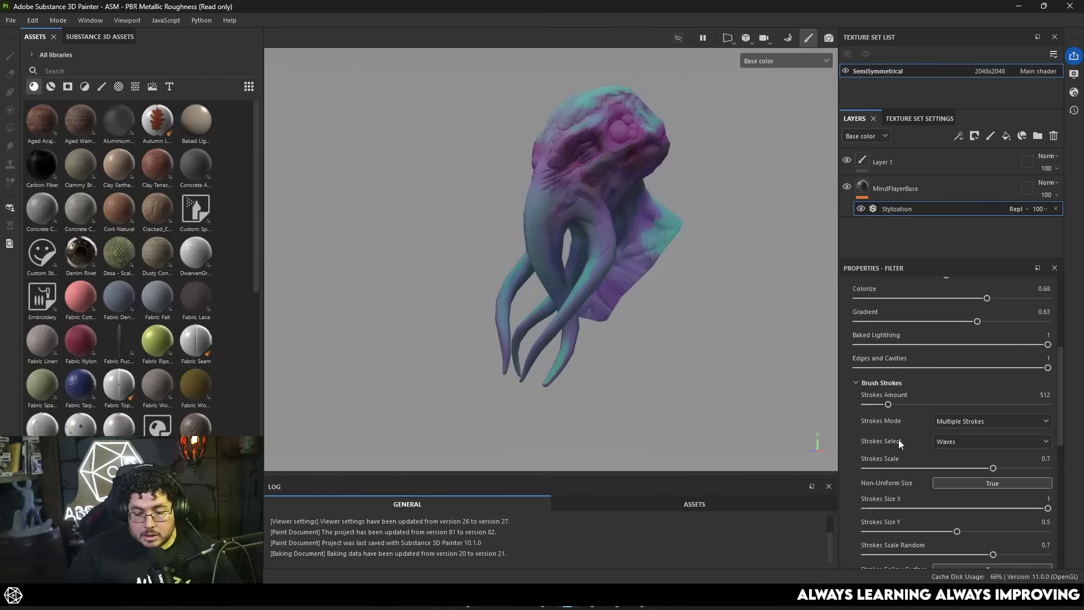
alt+right_drag(635, 331, 772, 359)
alt+middle_drag(616, 288, 656, 363)
scroll(656, 364, up, 3)
alt+drag(656, 363, 726, 356)
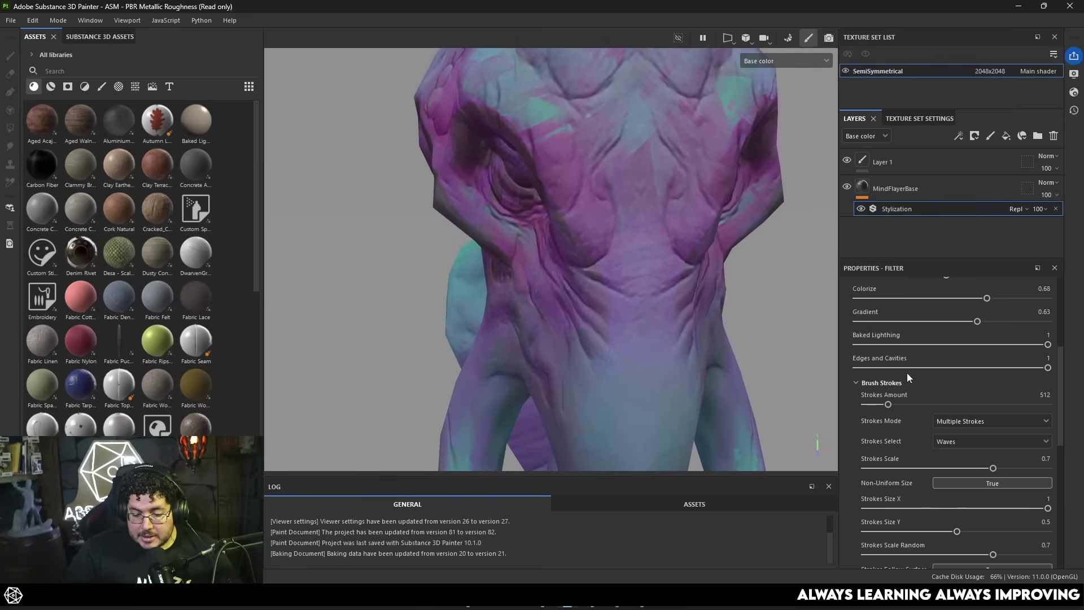
drag(889, 403, 974, 400)
alt+drag(807, 357, 688, 282)
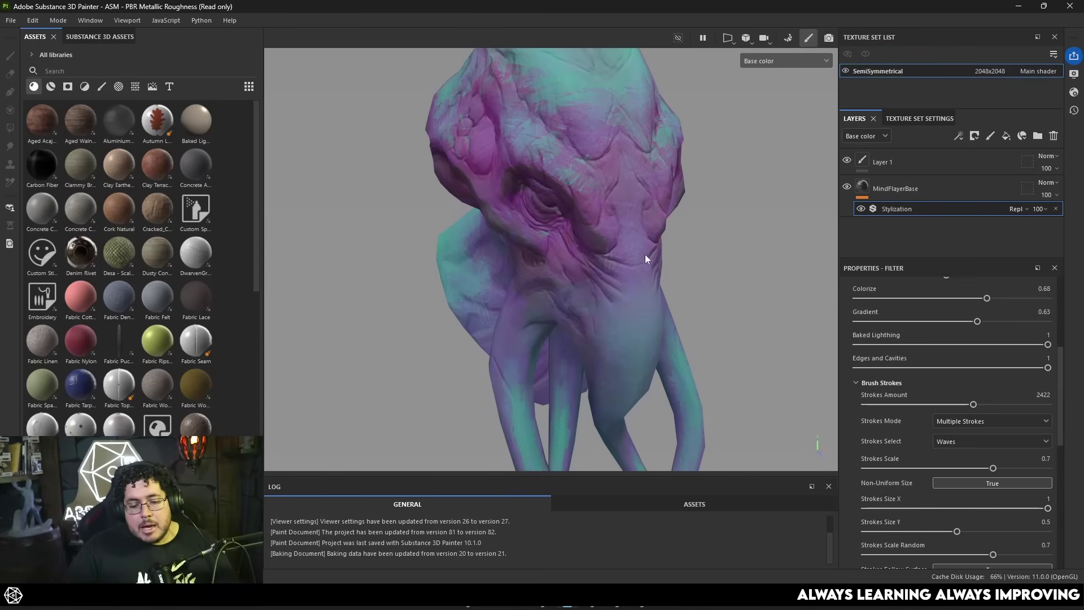
Hide the Stylization filter on MindFlayerBase to compare the creature with its original base colors
alt+drag(659, 263, 534, 246)
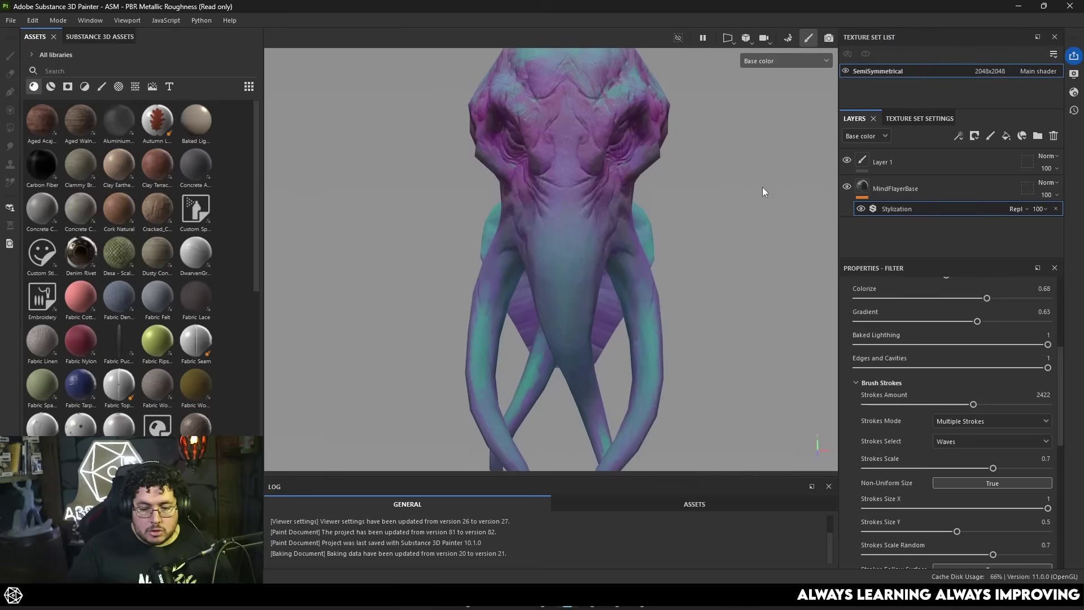
click(861, 209)
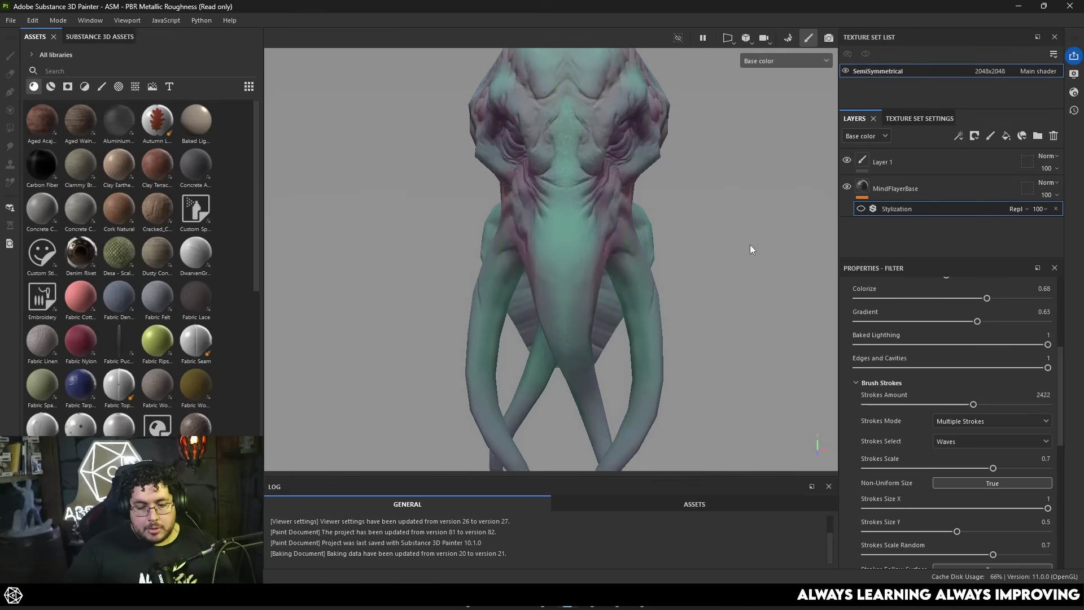
alt+drag(724, 259, 657, 253)
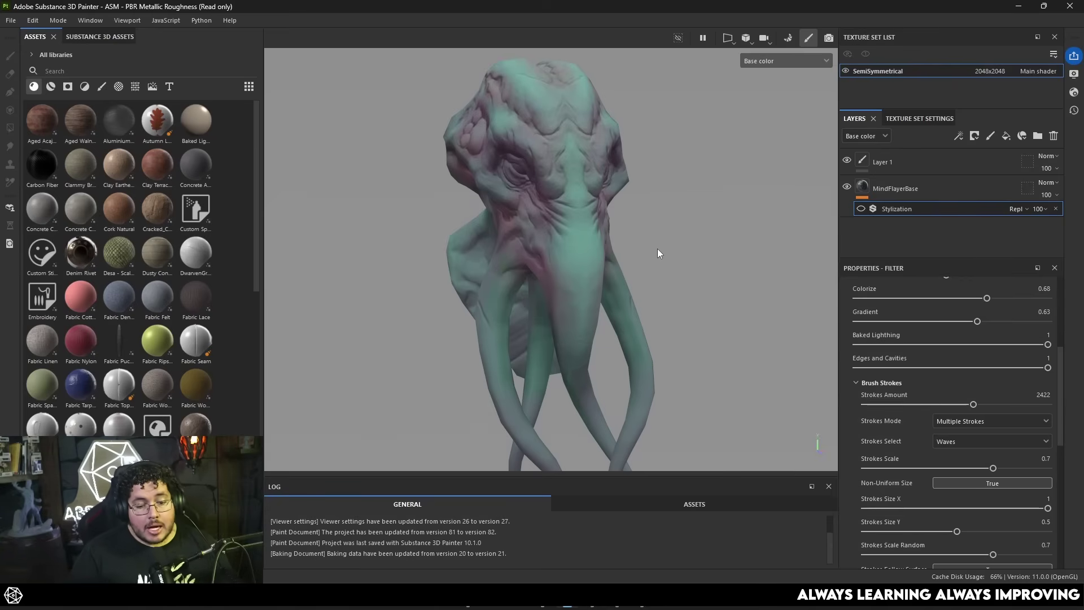
Switch to 3DCoat Textura, show Layers 13, 9, 10, 15, 12, 16 and 17, and inspect the fully painted creature
click(616, 600)
mouse_move(690, 322)
mouse_down()
mouse_move(691, 333)
mouse_move(614, 305)
mouse_move(721, 317)
mouse_move(696, 321)
mouse_up()
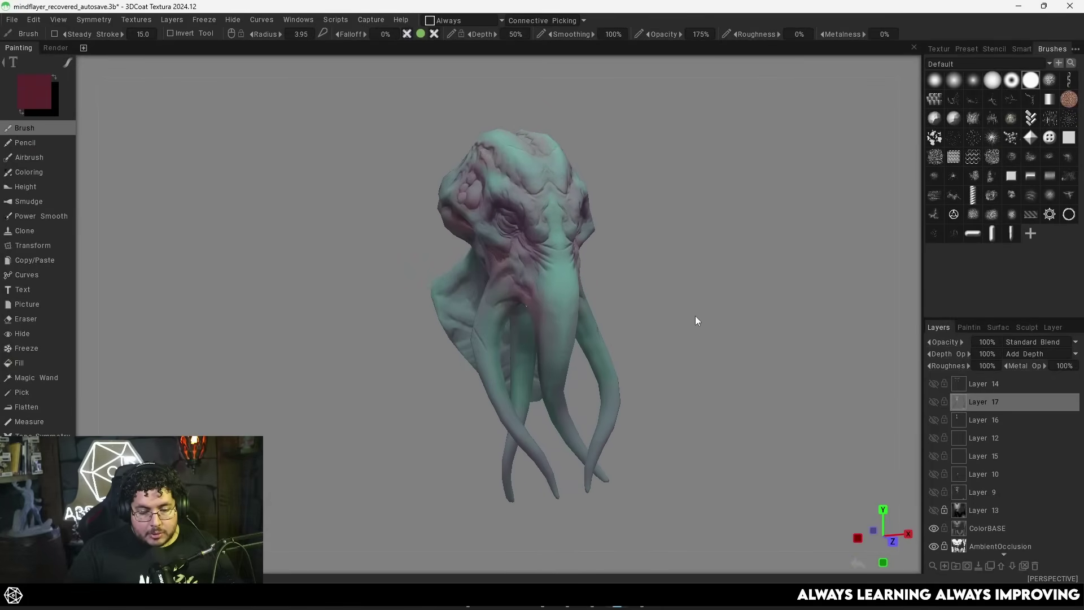
click(934, 509)
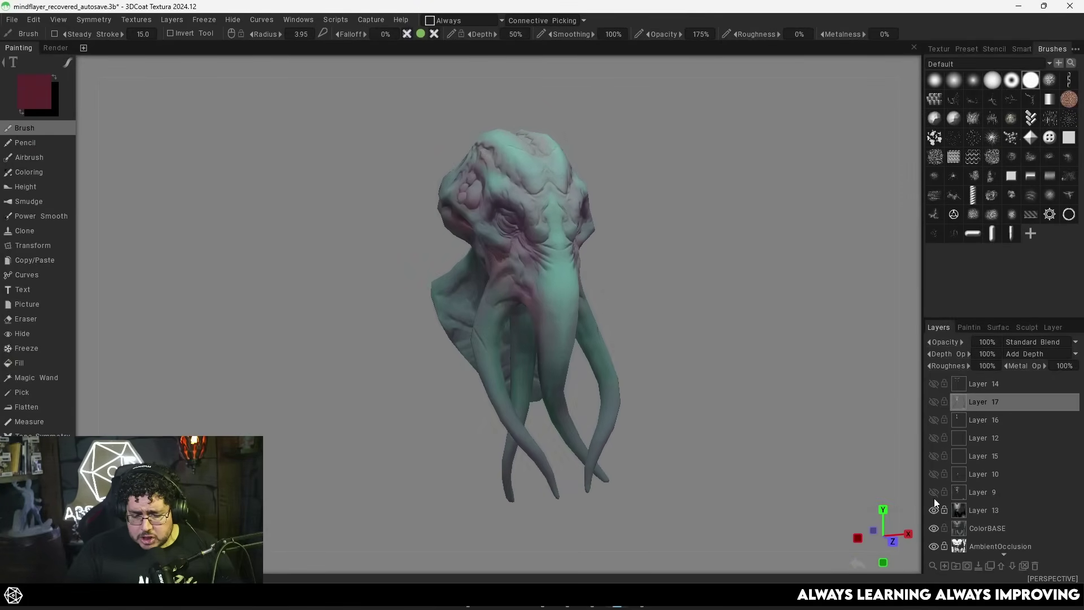
click(934, 492)
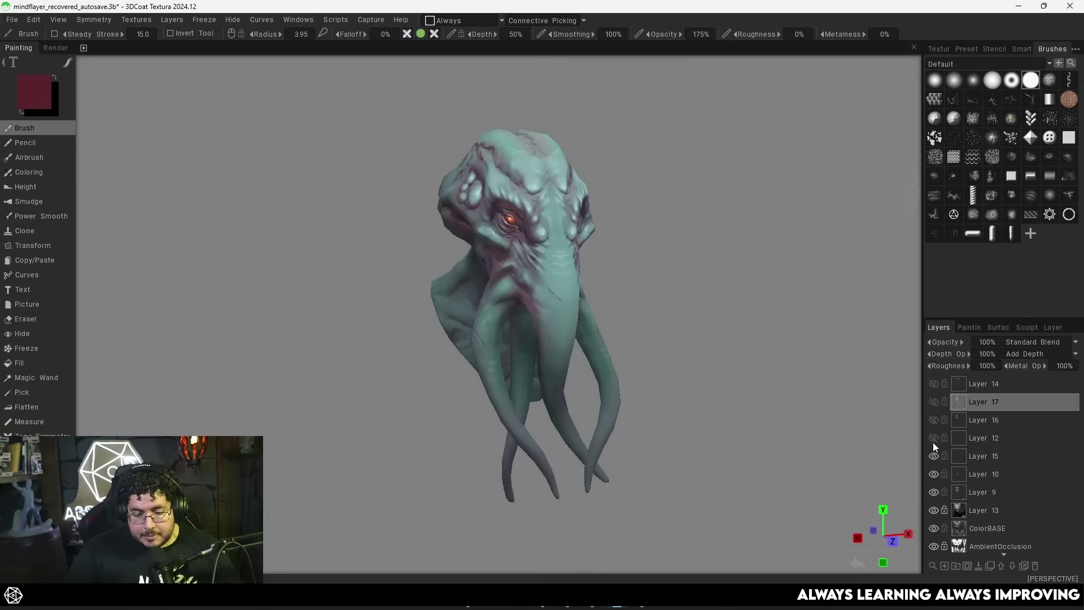
click(934, 420)
click(934, 402)
drag(848, 407, 822, 399)
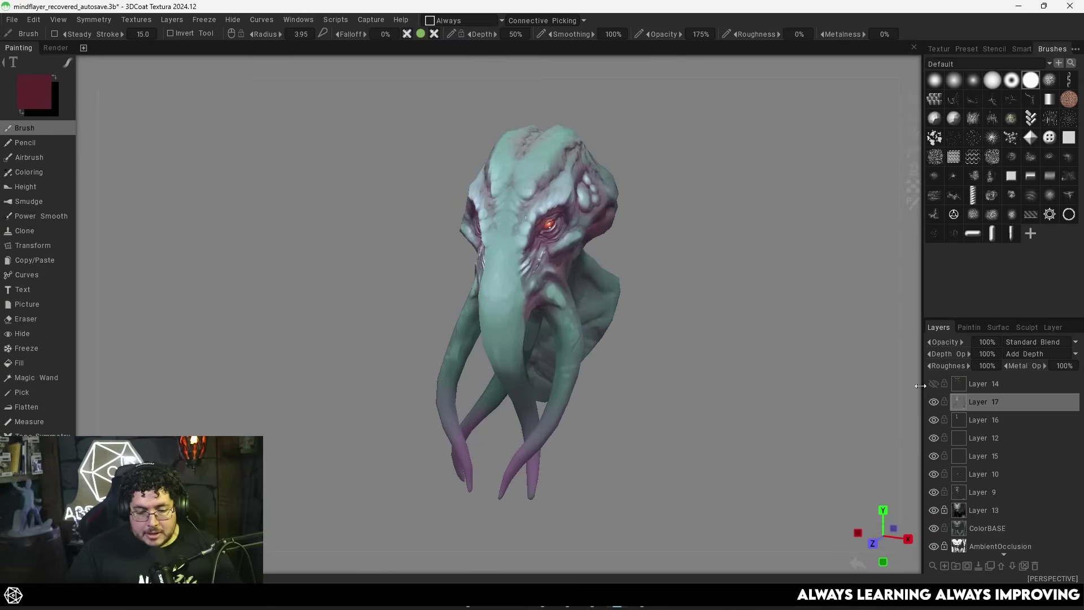
drag(902, 387, 664, 395)
right_drag(664, 395, 659, 364)
drag(659, 367, 680, 358)
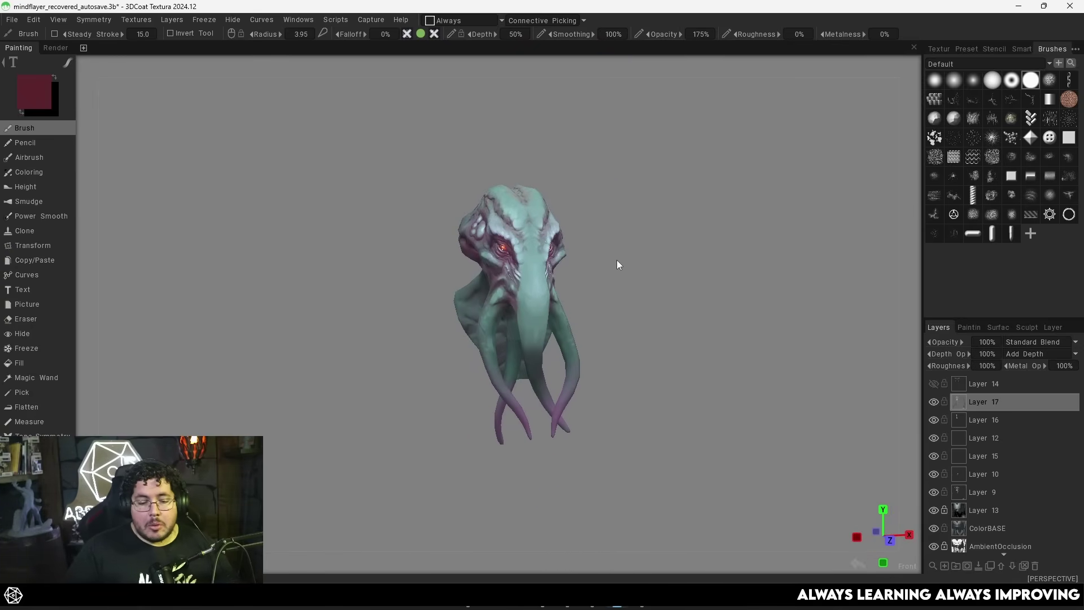
Return to Substance 3D Painter, add the MmidflayerColor texture as a base color layer on top, and hide the two layers below
click(1019, 8)
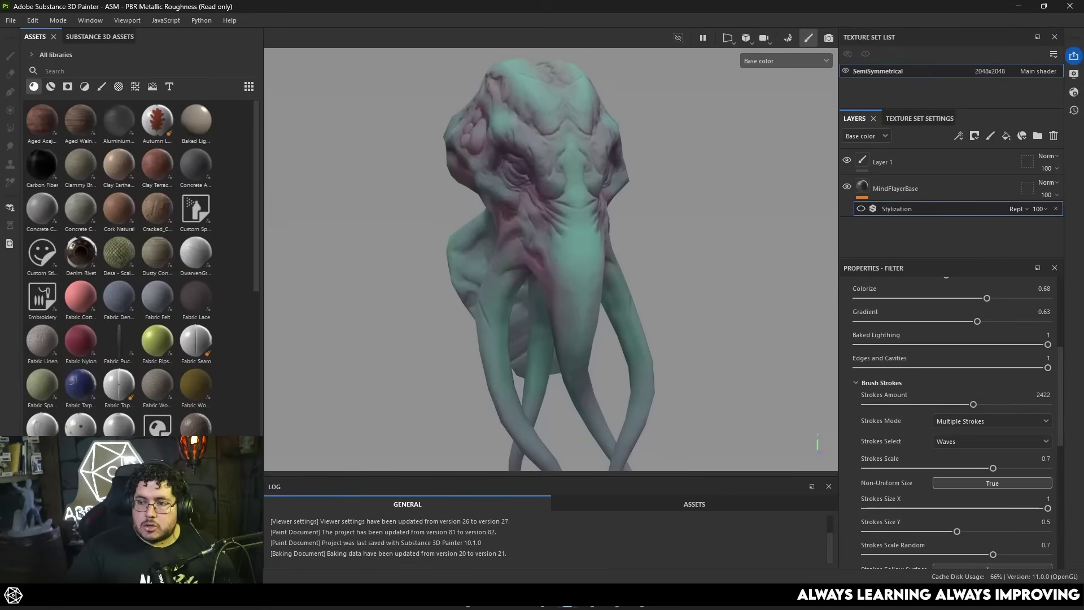
drag(1000, 479, 938, 157)
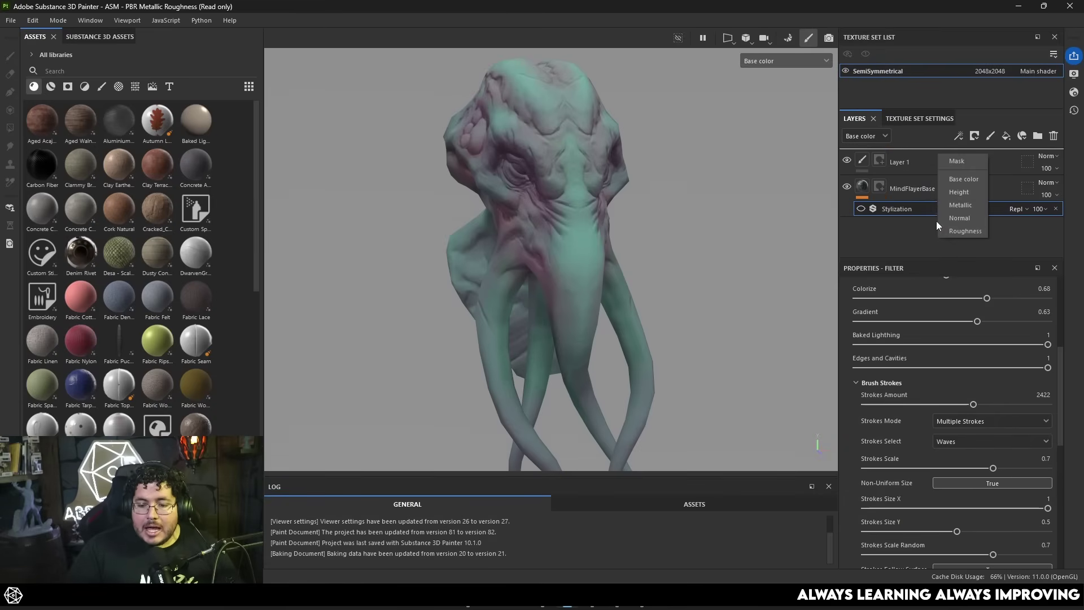
click(962, 180)
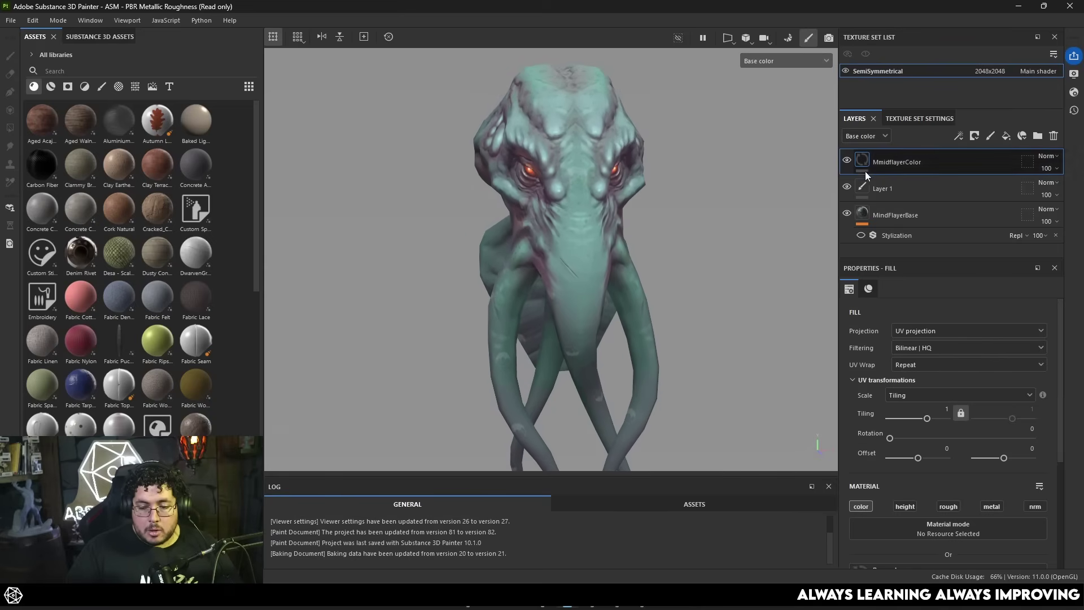
right_click(862, 160)
click(846, 233)
Add a Stylization filter to the MmidflayerColor layer
right_click(862, 159)
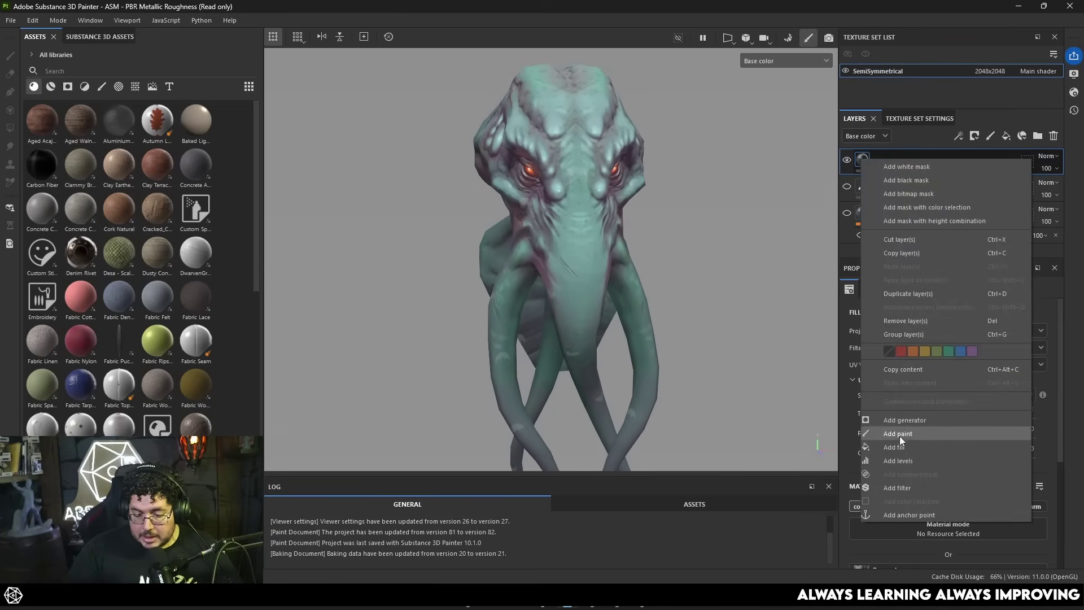
click(909, 490)
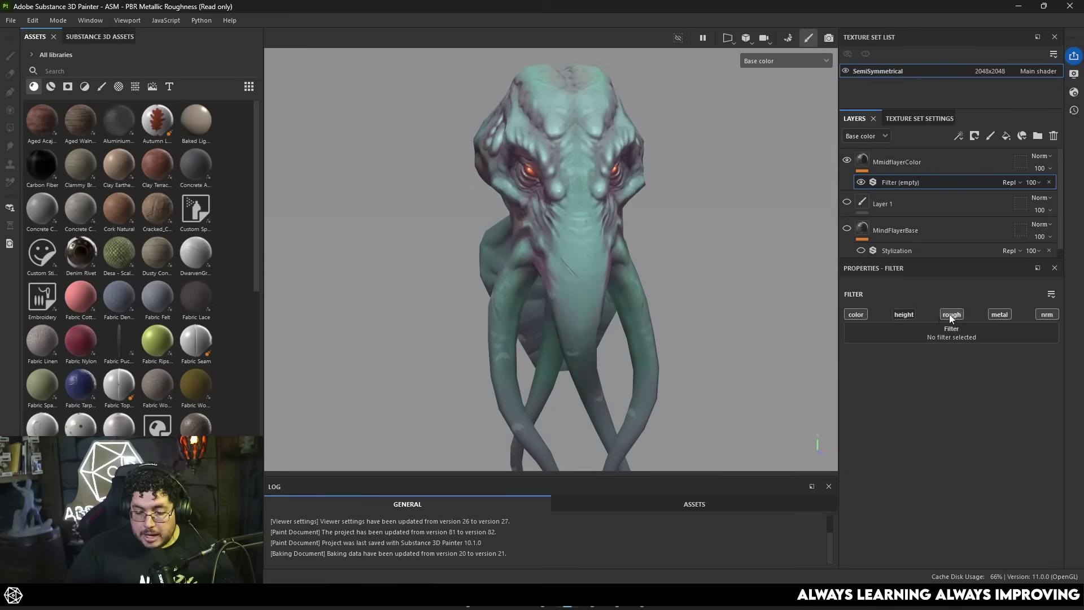
click(964, 337)
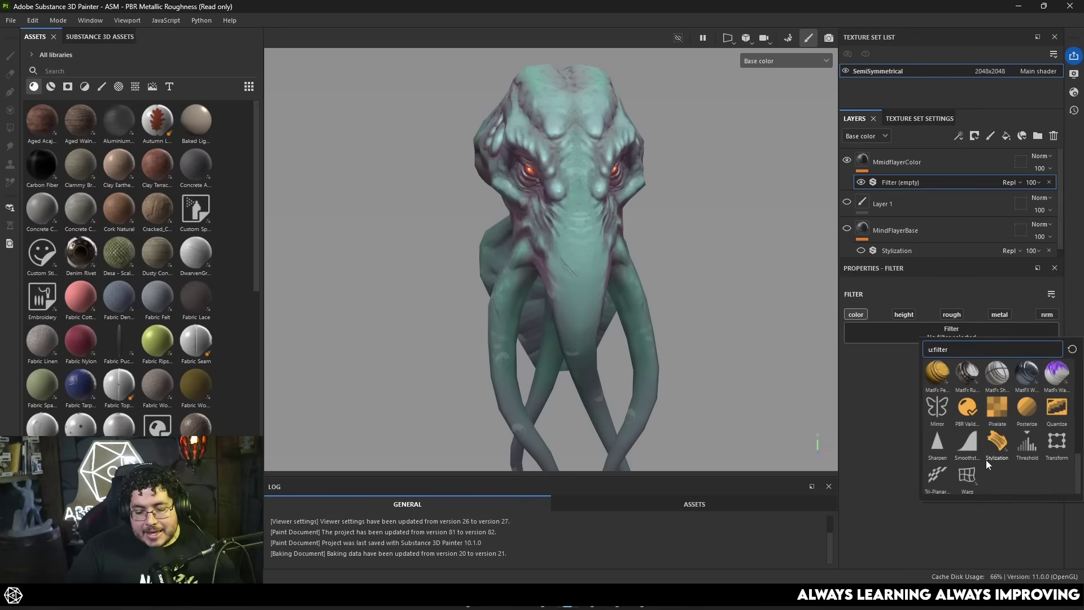
alt+drag(657, 262, 725, 271)
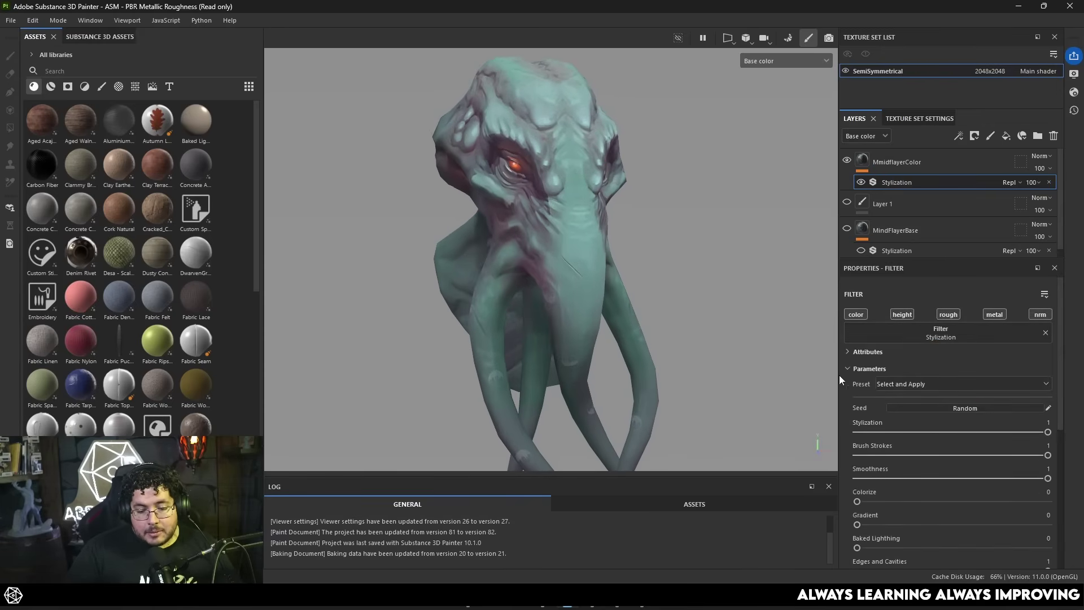
Apply the Hand Painted preset to the new Stylization filter and raise its Strokes Amount to 3208
click(930, 384)
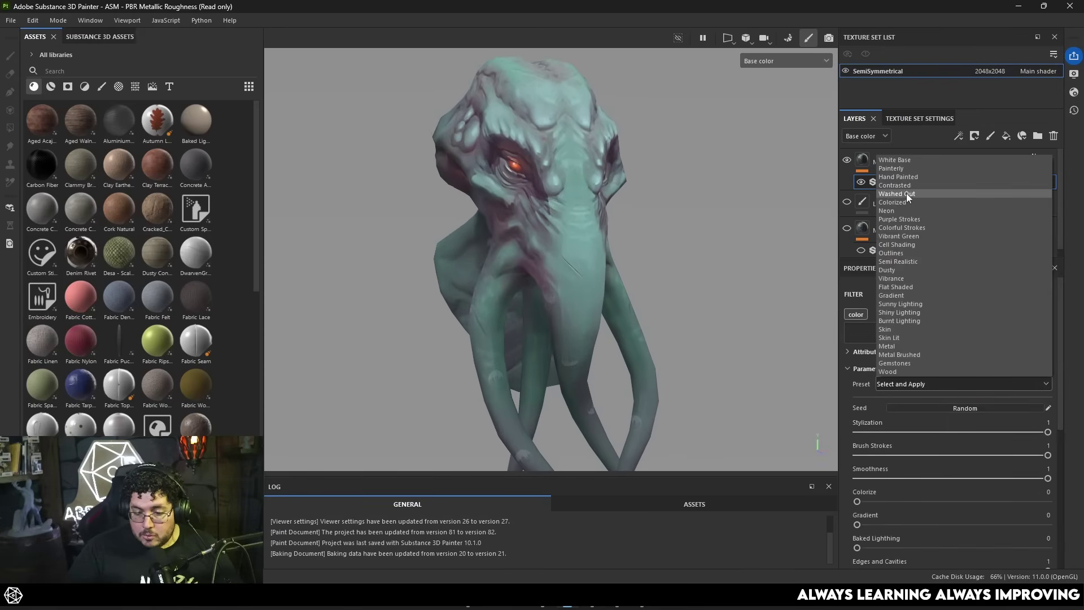
click(907, 176)
scroll(919, 452, down, 5)
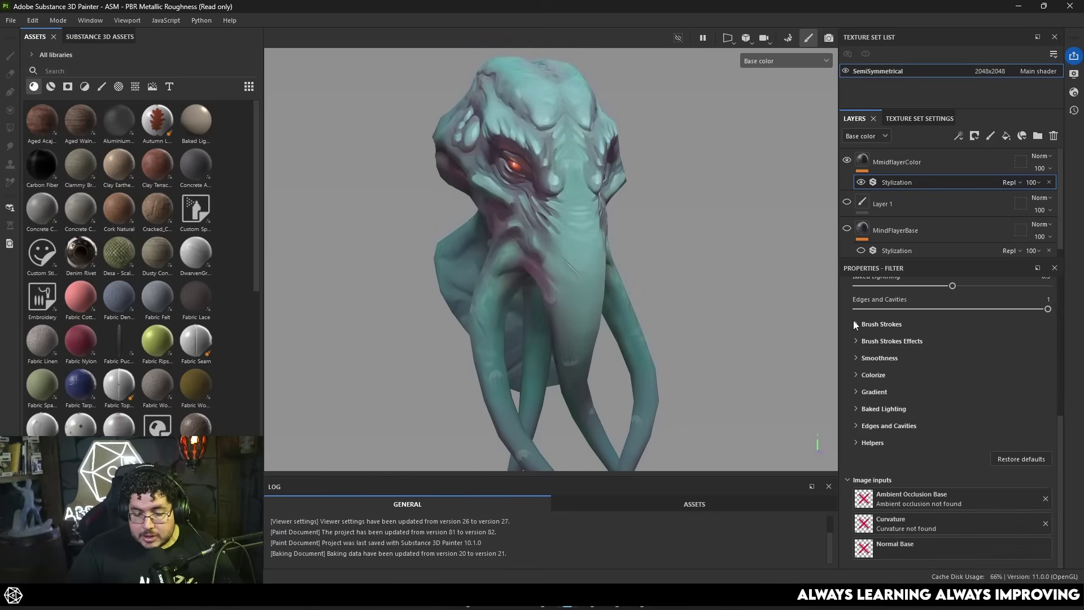
click(856, 325)
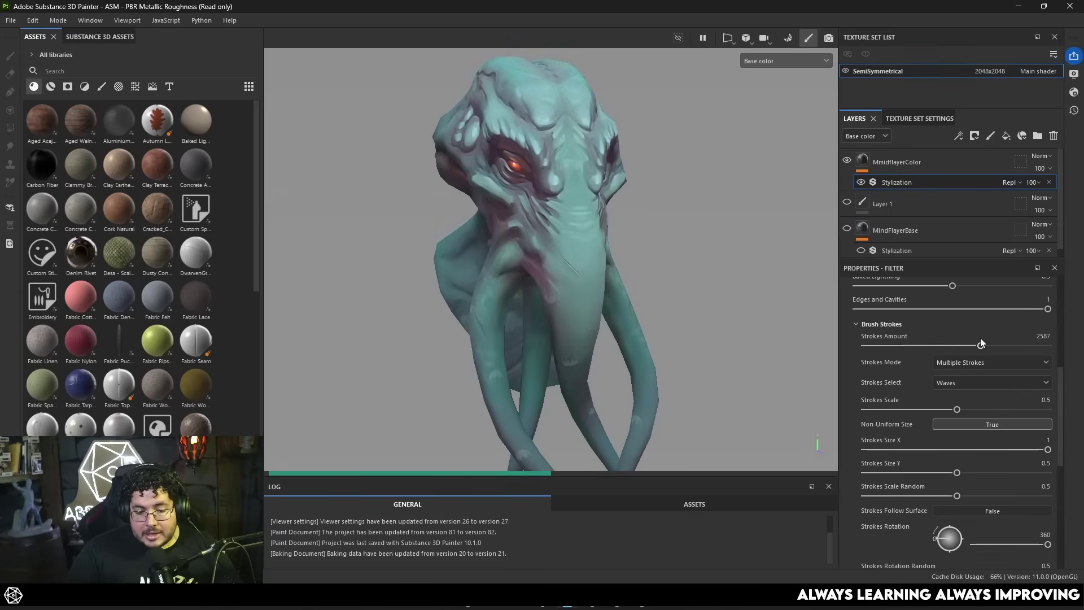
click(981, 346)
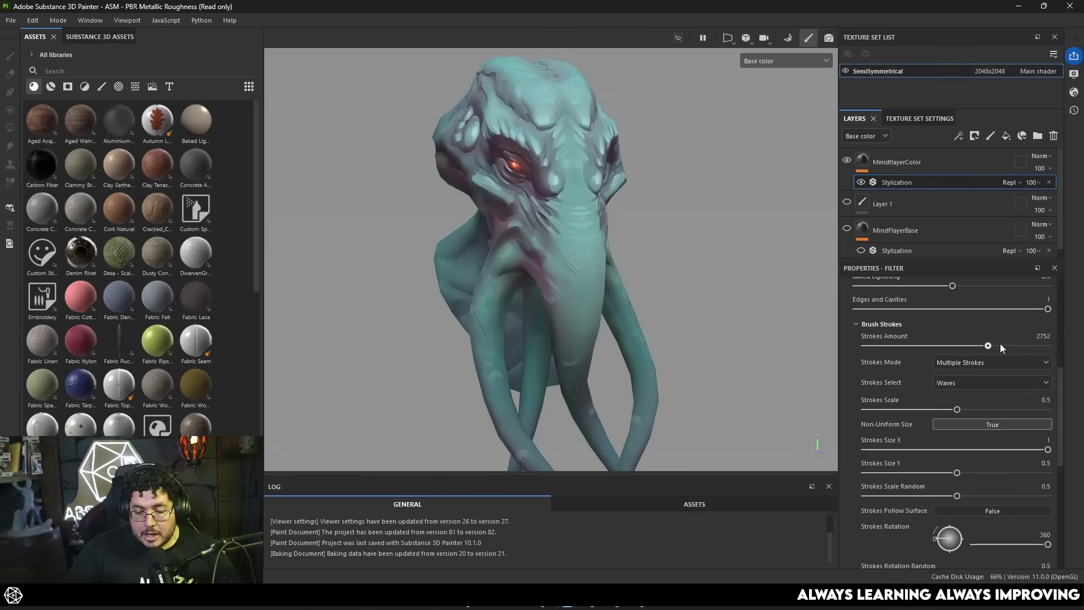
Review the SemiSymmetrical mesh maps and the filter's image inputs, and return to the layer stack to view the creature
scroll(886, 338, up, 5)
scroll(856, 334, down, 10)
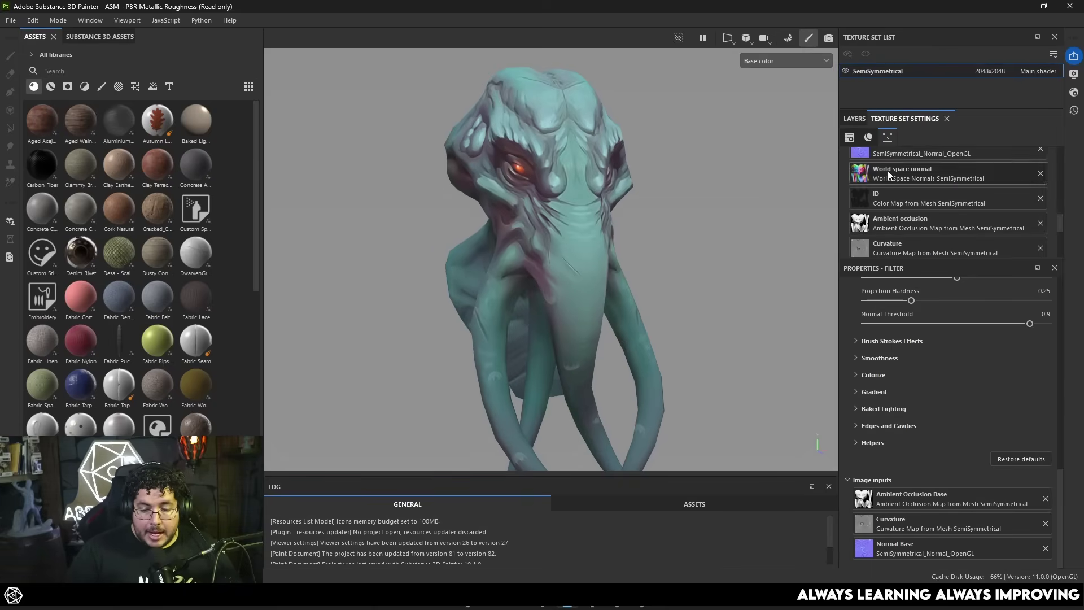
scroll(888, 171, up, 1)
click(848, 118)
alt+drag(687, 217, 737, 225)
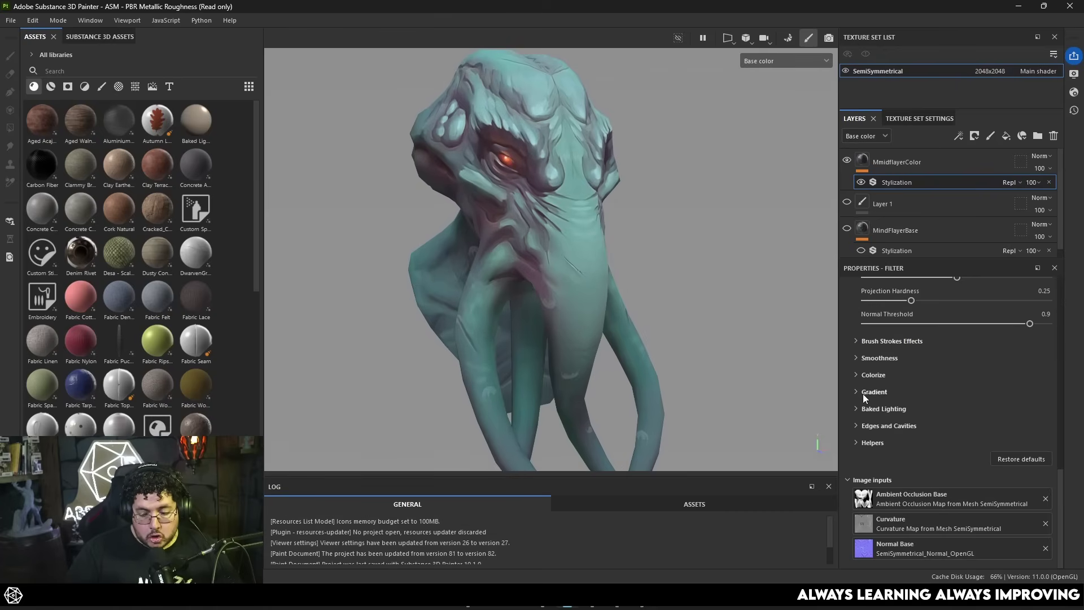
Set the filter's Color Sharpen to 0.9 and Surface Sharpen to 0.58 under Edges and Cavities, checking the face
click(856, 426)
scroll(943, 343, down, 3)
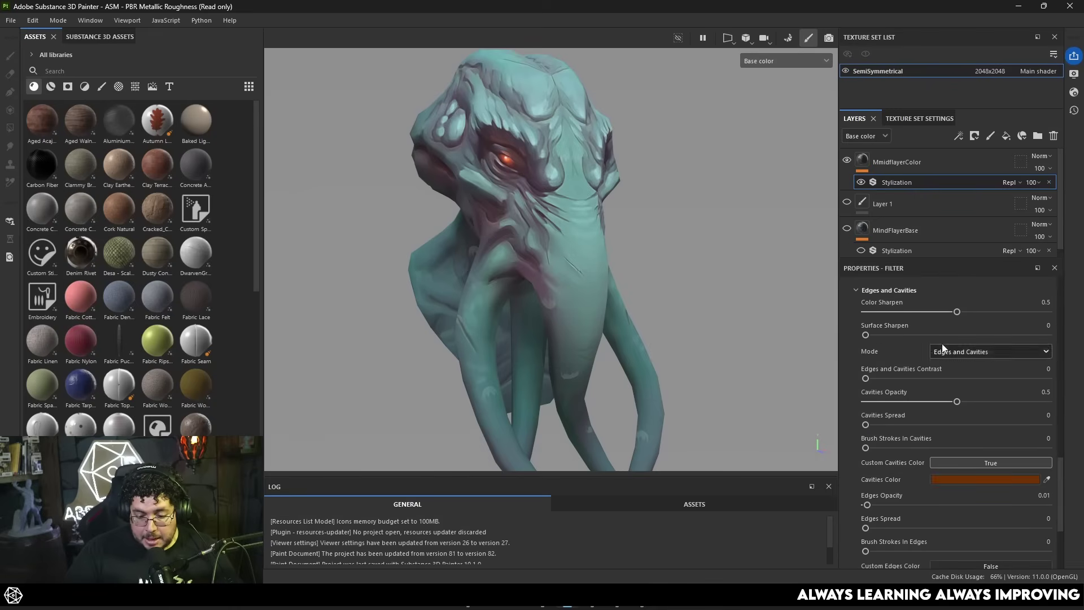
drag(979, 312, 1029, 312)
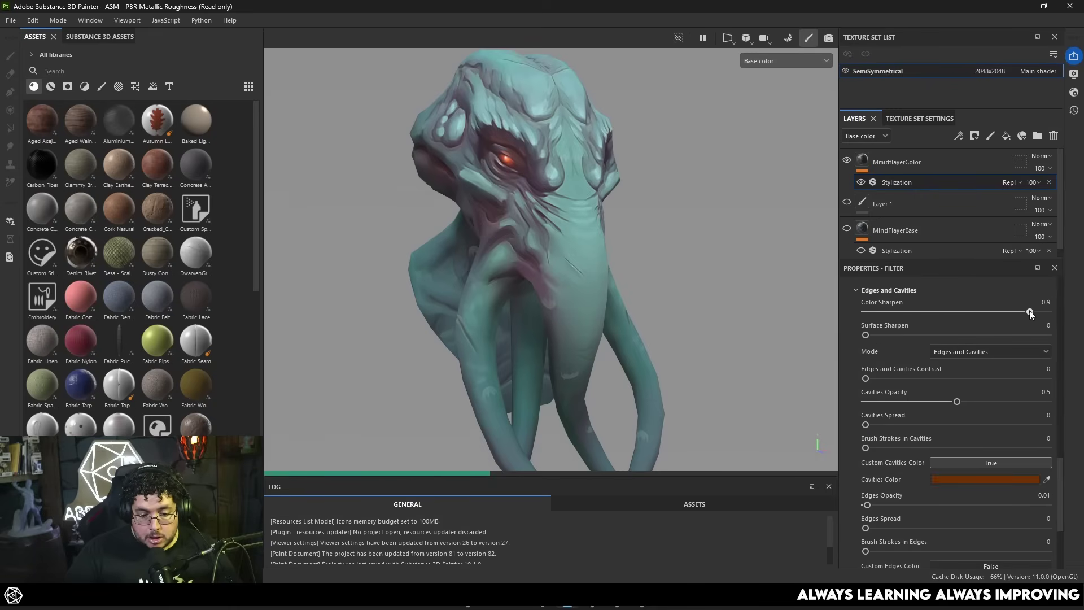
drag(872, 334, 966, 335)
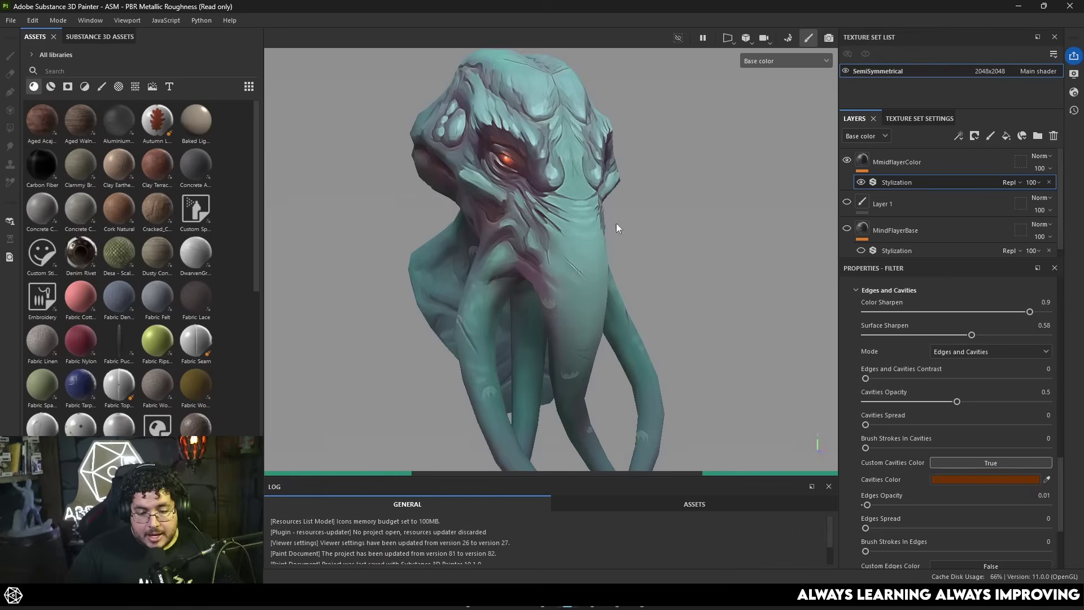
alt+drag(709, 273, 618, 222)
alt+drag(728, 226, 694, 280)
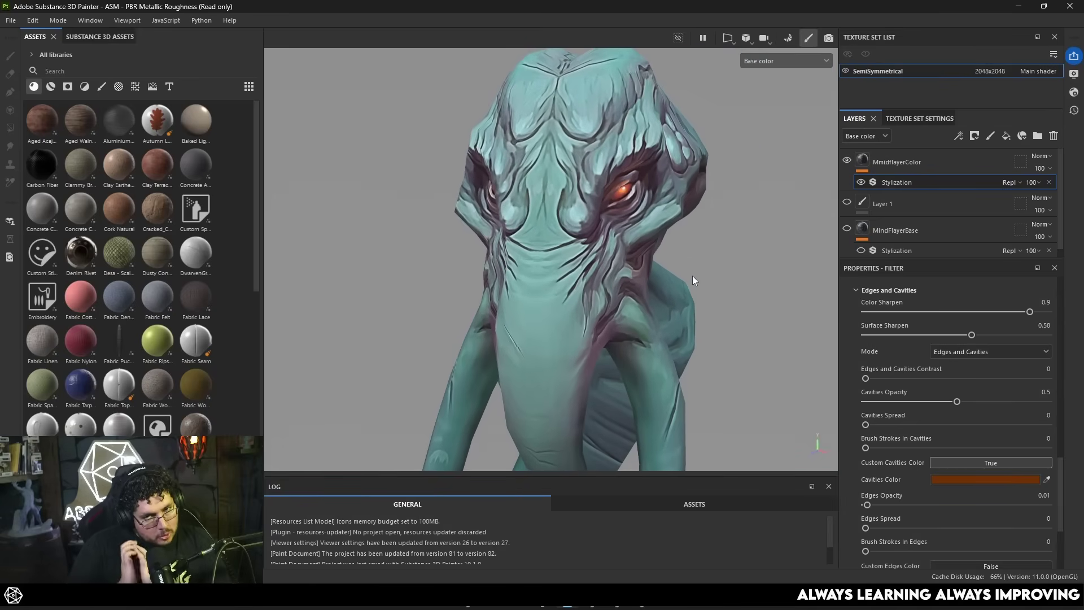
alt+drag(619, 258, 644, 271)
Lower the filter's brush Strokes Amount to 1649 and inspect the whole creature
scroll(931, 370, down, 10)
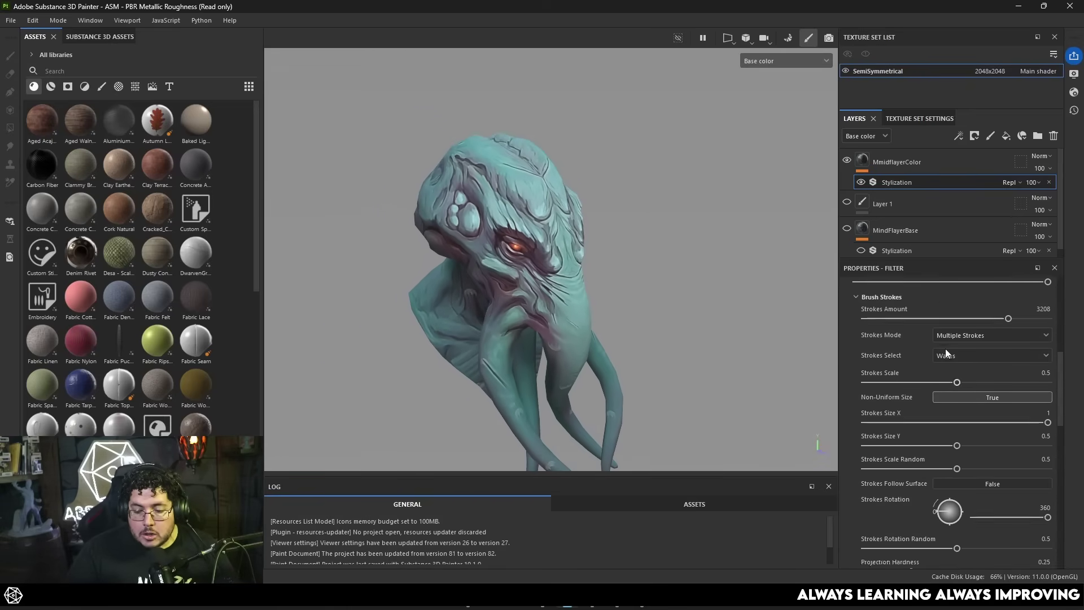
scroll(945, 348, up, 2)
click(939, 387)
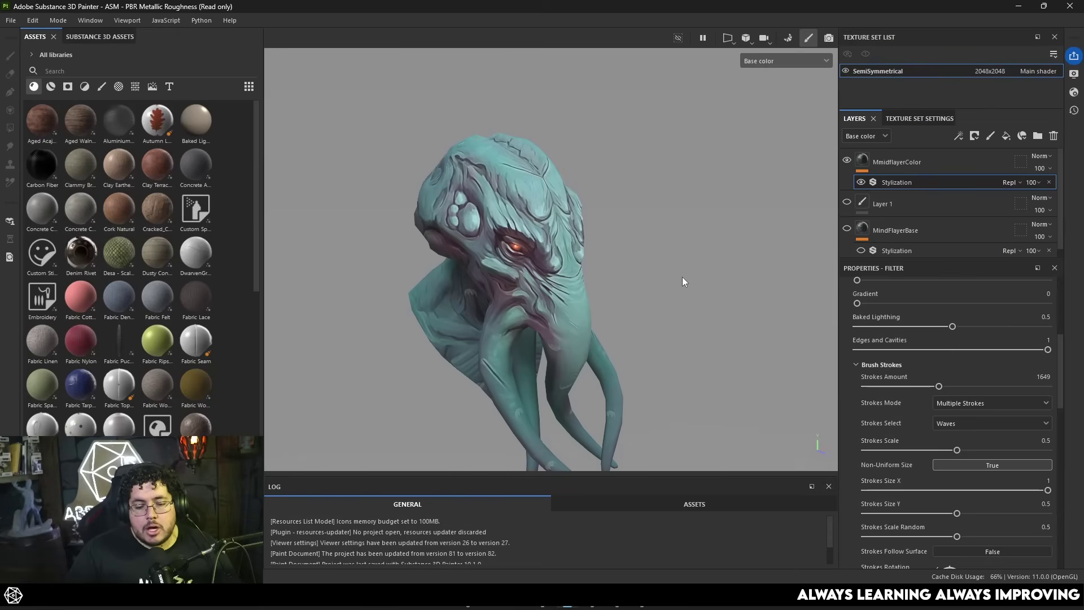
alt+drag(681, 277, 586, 275)
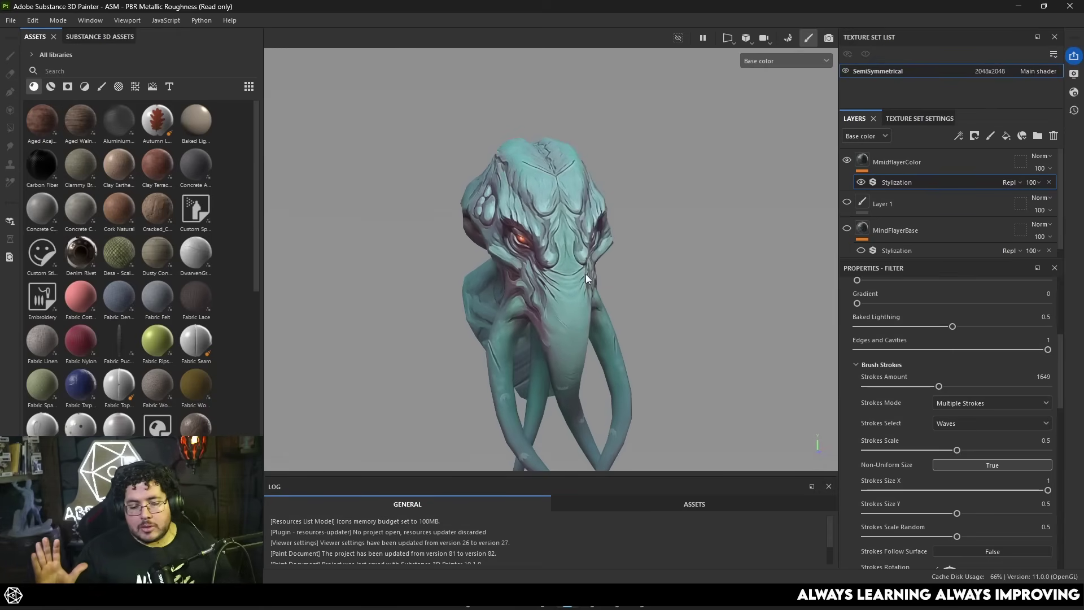
alt+drag(586, 275, 667, 217)
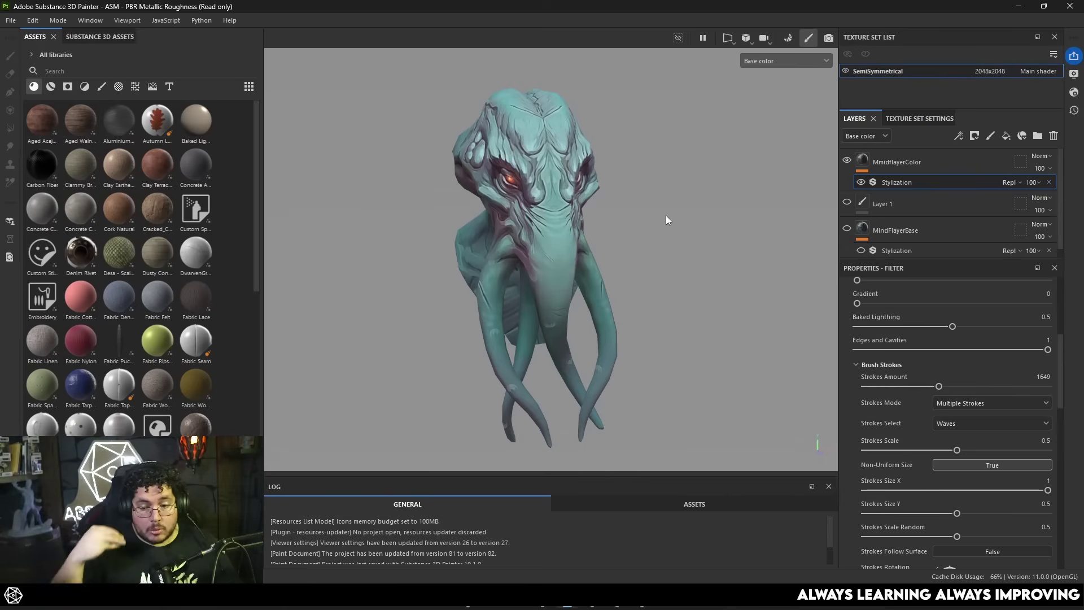
Apply the Sunny Lighting preset to the MmidflayerColor Stylization filter and reduce its Stylization amount to 0.42
scroll(907, 352, up, 2)
alt+drag(629, 253, 677, 313)
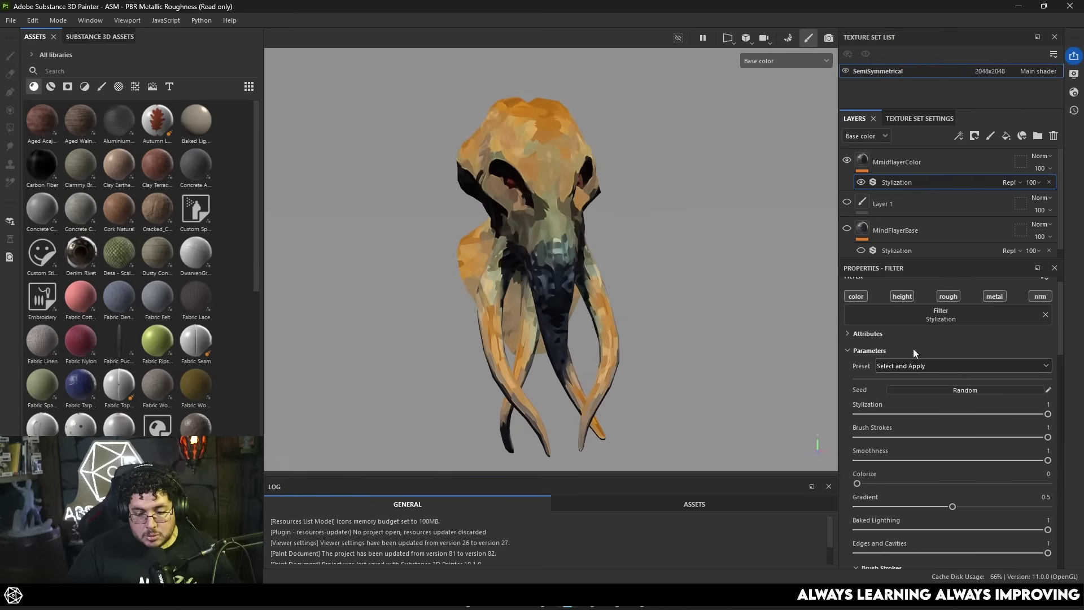
click(920, 367)
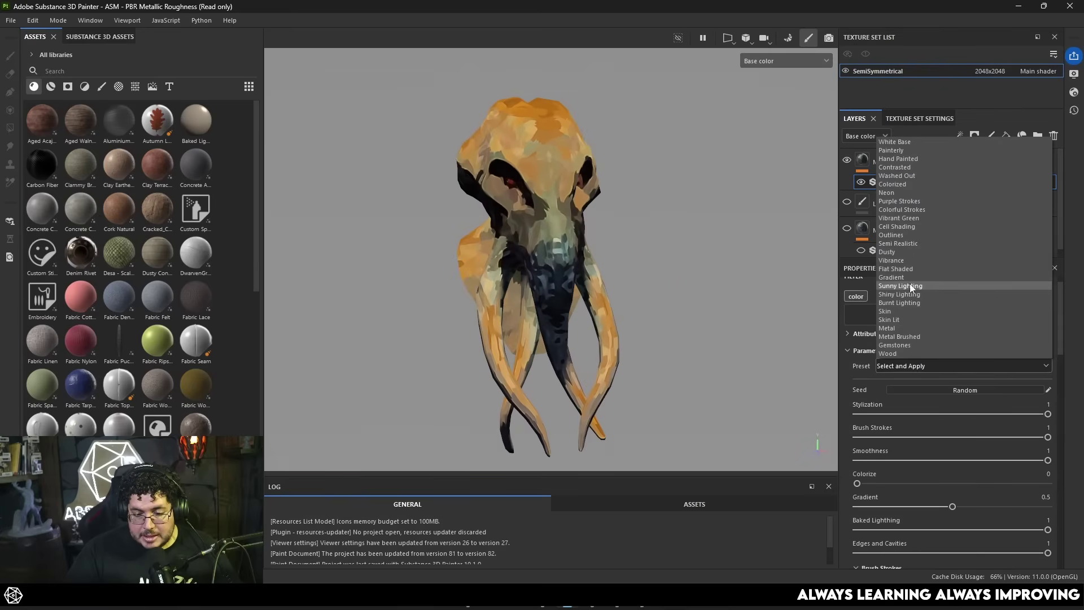
click(913, 285)
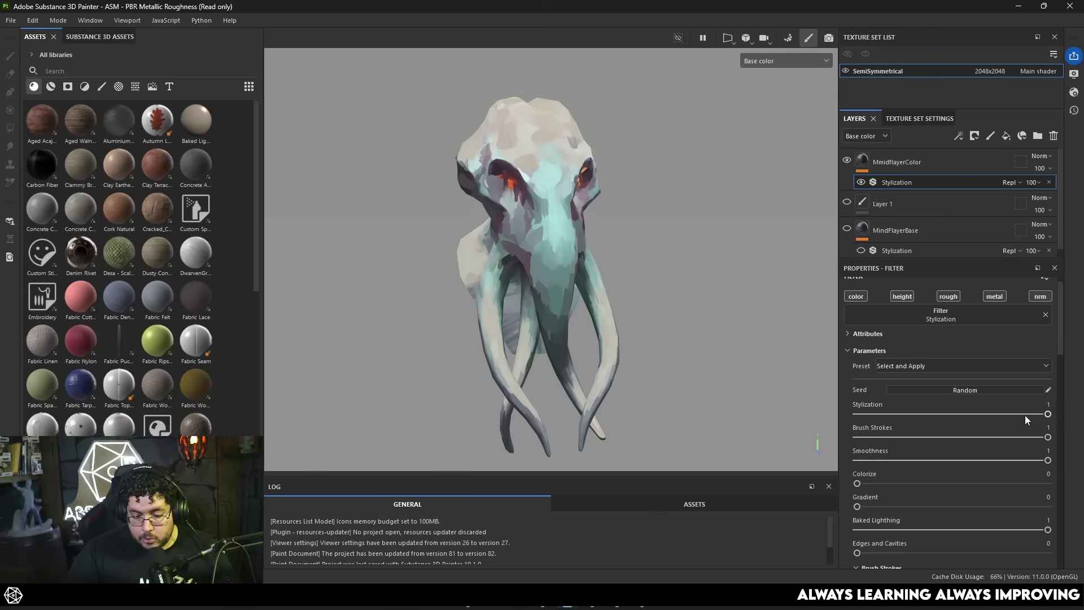
drag(1026, 415, 937, 415)
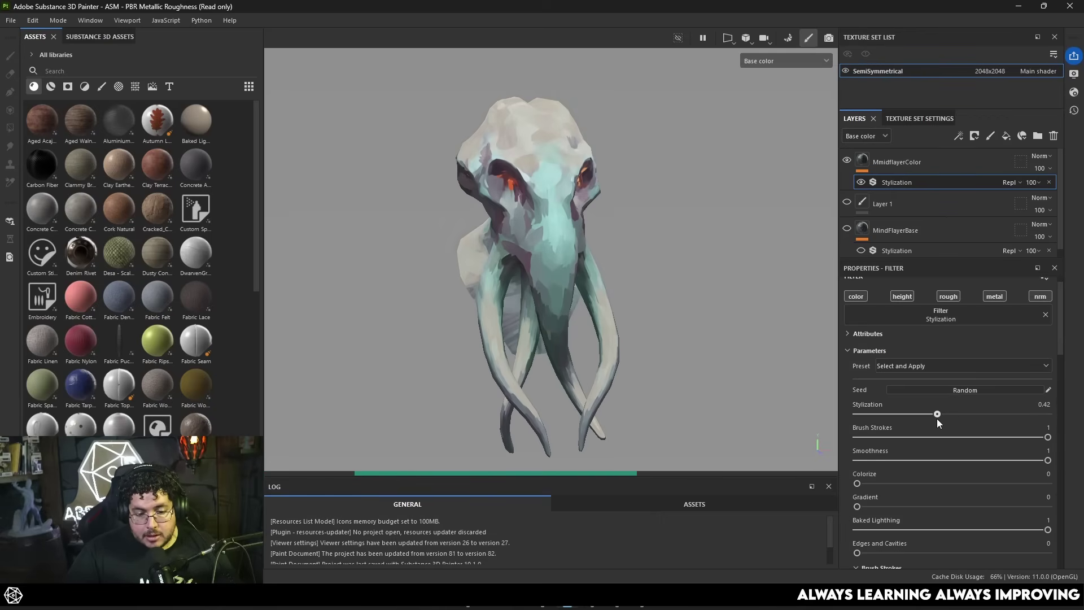
Apply a warmer lighting preset to the MmidflayerColor Stylization filter and reduce its Stylization amount to 0.25
click(932, 364)
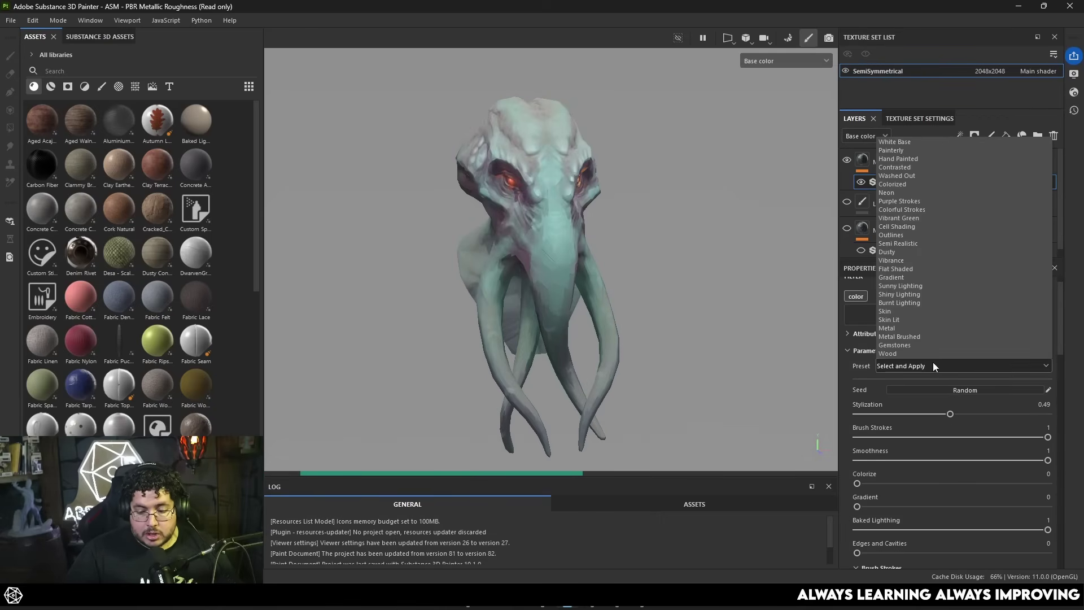
click(913, 290)
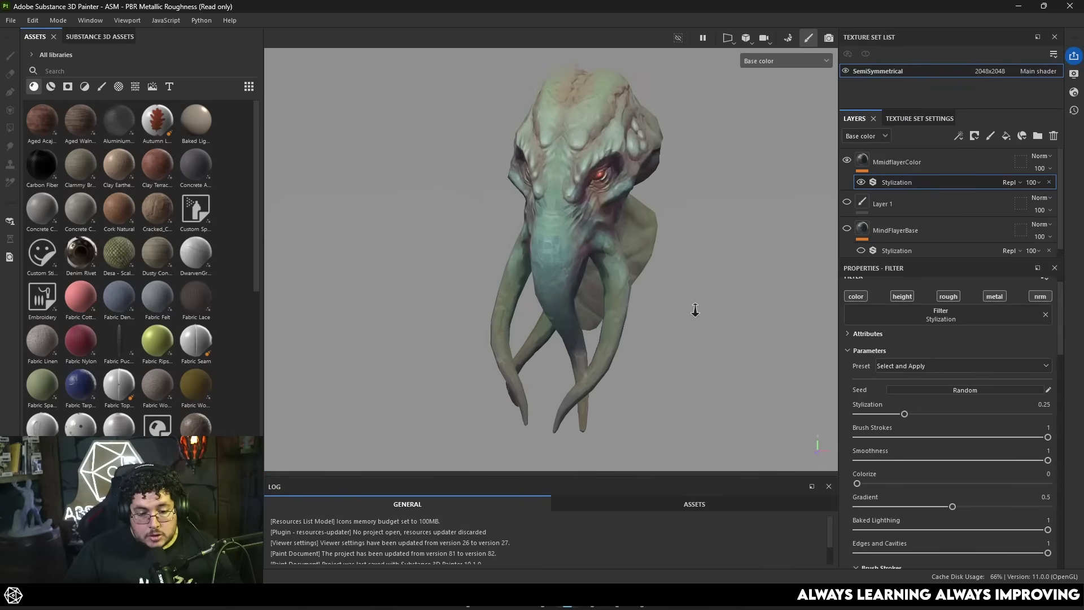
alt+right_drag(695, 310, 680, 267)
alt+drag(680, 267, 741, 291)
alt+right_drag(741, 291, 691, 290)
mouse_move(691, 290)
alt+mouse_down()
mouse_move(706, 288)
mouse_move(669, 290)
mouse_move(733, 341)
mouse_move(657, 278)
mouse_move(663, 264)
mouse_move(686, 273)
mouse_move(673, 296)
mouse_move(704, 294)
alt+mouse_up()
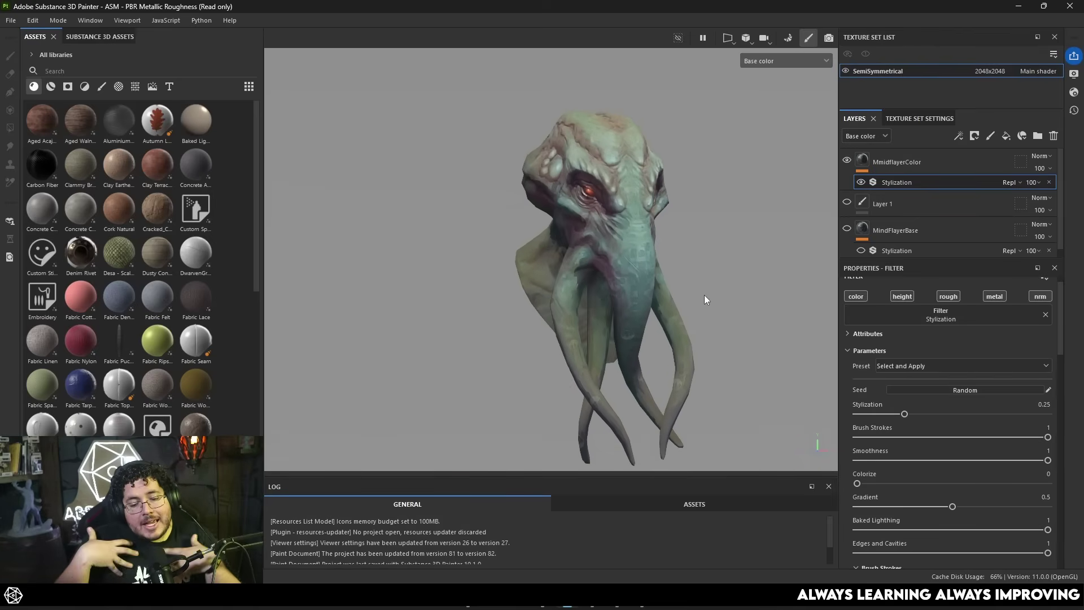
Examine the stylized creature's face, head and tentacles from both sides and the front
alt+drag(703, 294, 728, 280)
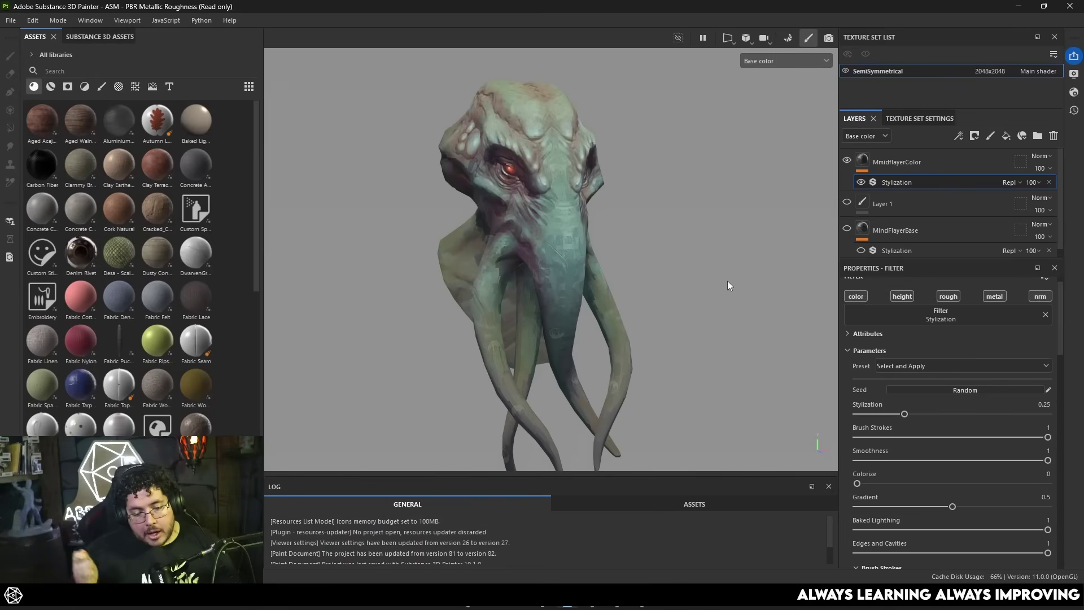
alt+right_drag(716, 268, 598, 284)
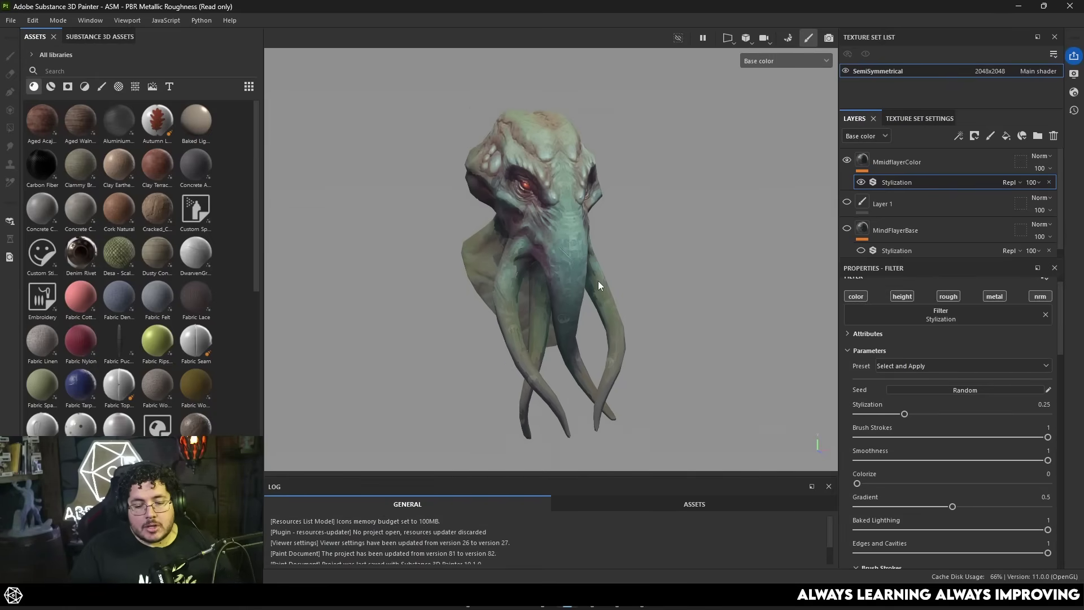
alt+drag(598, 284, 530, 285)
alt+right_drag(531, 285, 774, 339)
alt+drag(774, 339, 622, 277)
alt+middle_drag(622, 281, 696, 333)
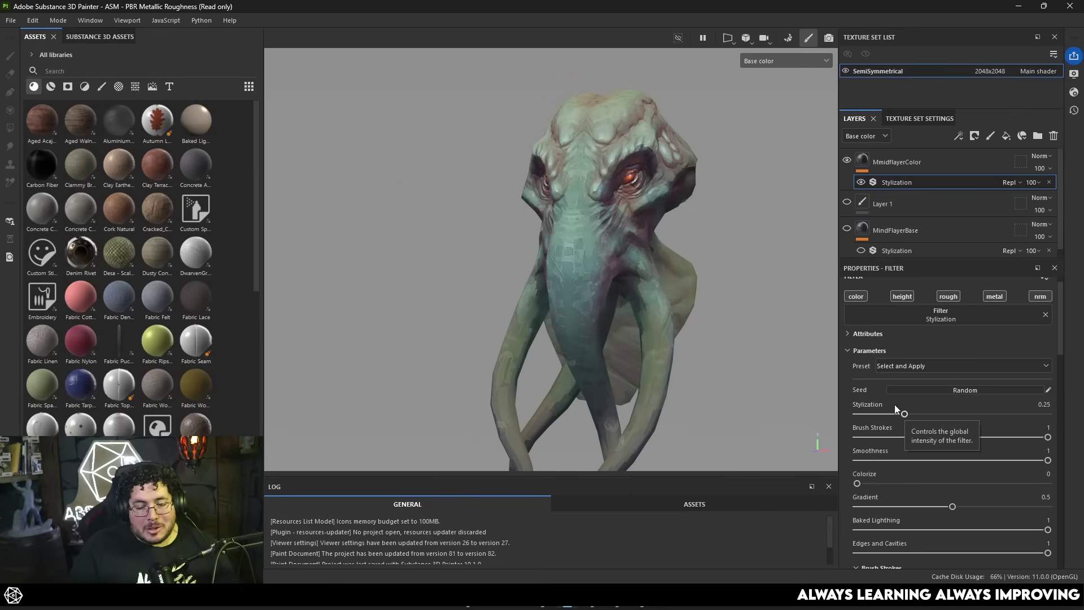
alt+drag(667, 319, 681, 290)
scroll(691, 305, down, 1)
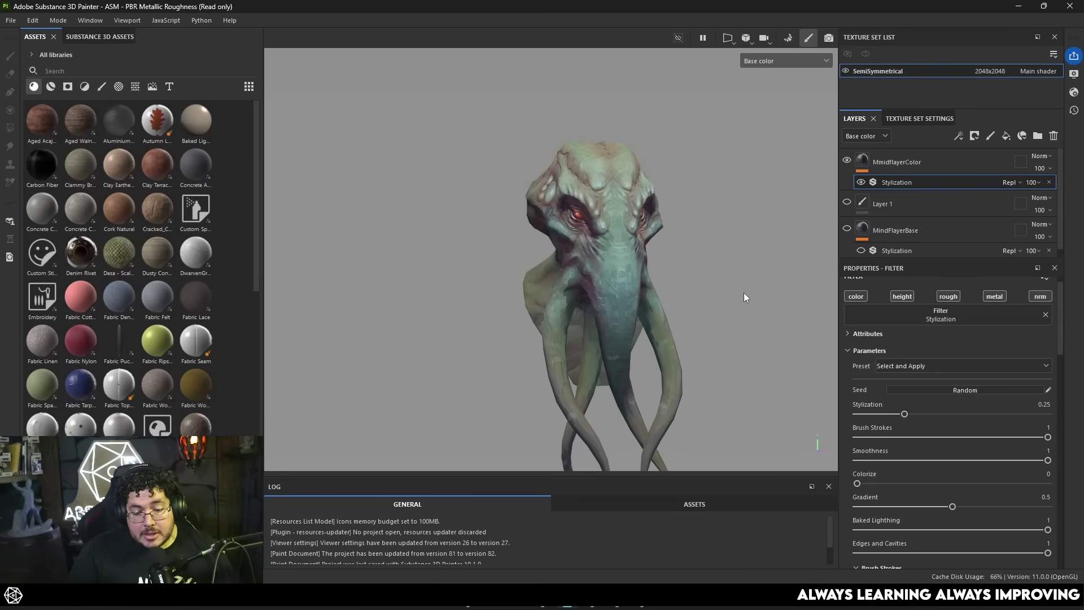
alt+drag(746, 297, 793, 314)
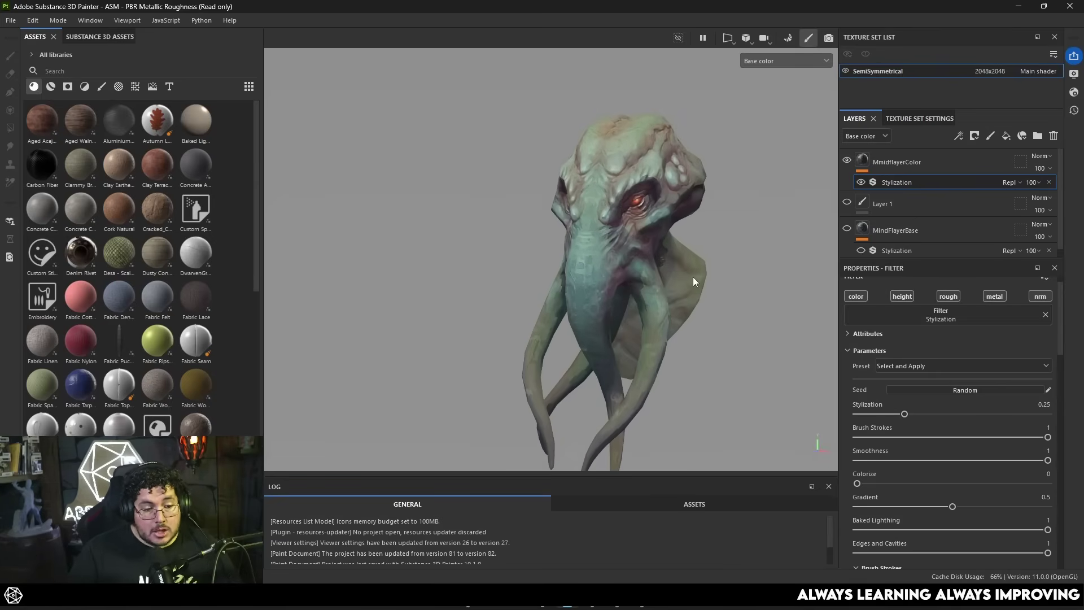
alt+middle_drag(536, 247, 496, 209)
alt+drag(496, 209, 646, 262)
alt+right_drag(709, 249, 672, 259)
alt+shift+drag(672, 260, 662, 261)
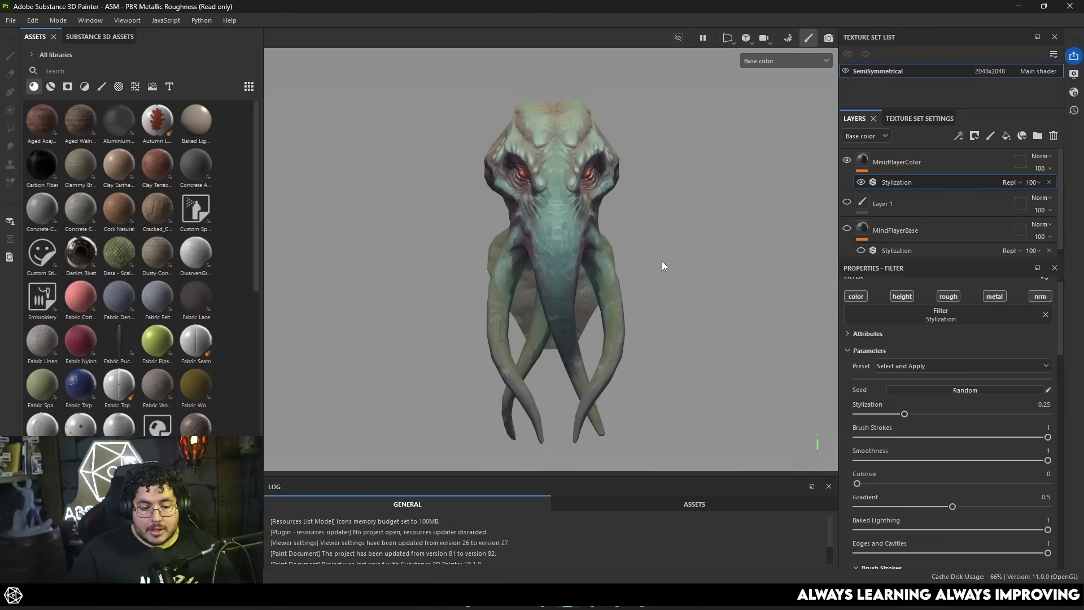